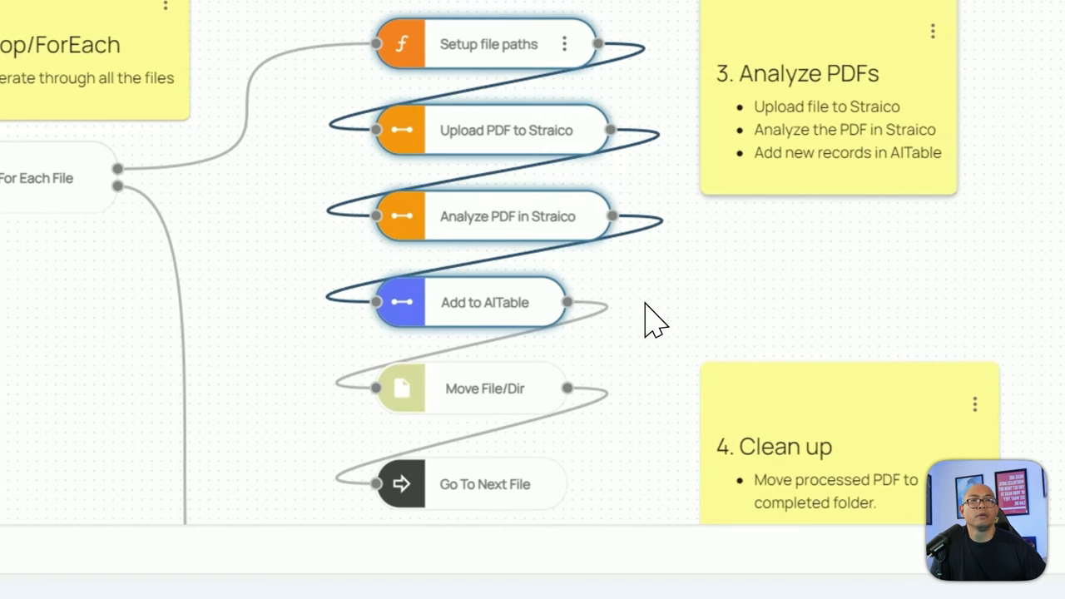
# - Review the Demo - Invoice Processor flow from the PDF analysis nodes through the clean-up section and inspect the Stop node's properties
pyautogui.click(654, 319)
pyautogui.scroll(-5, 322, 150)
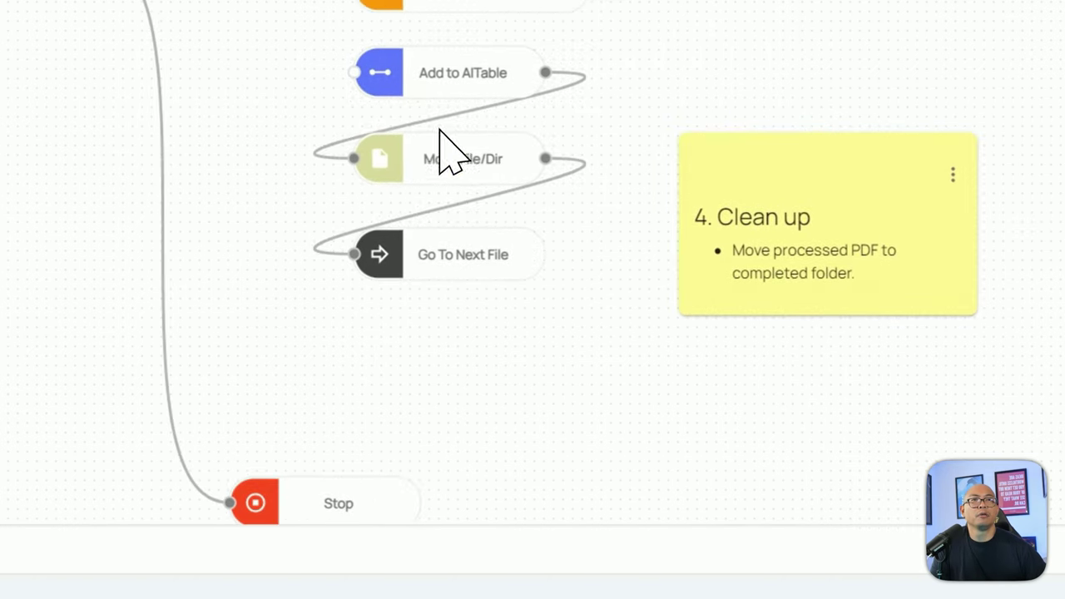
pyautogui.moveTo(1061, 366); pyautogui.dragTo(371, 123)
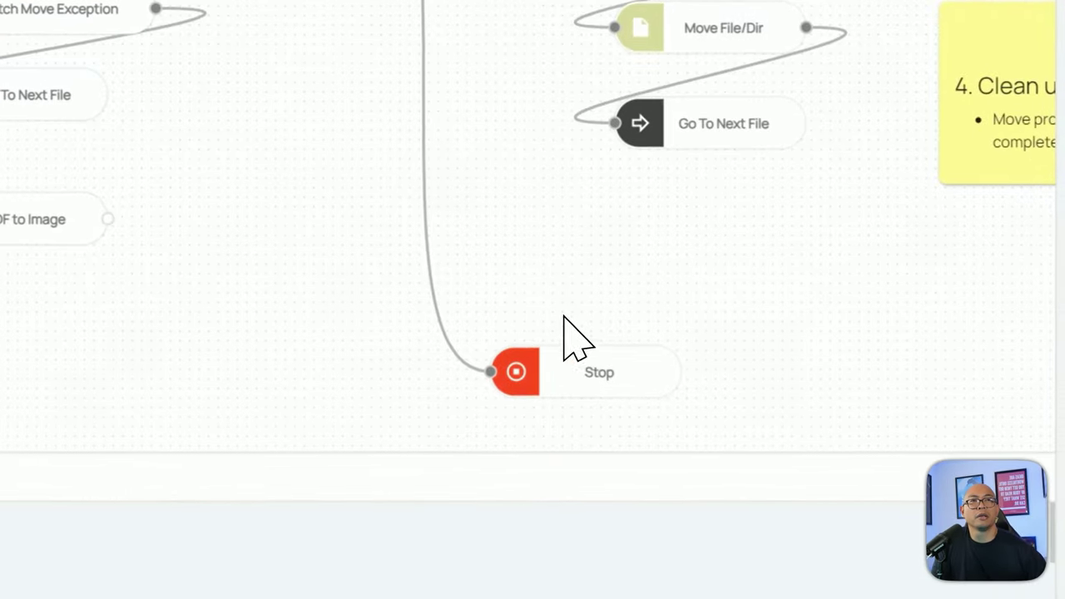
pyautogui.click(728, 409)
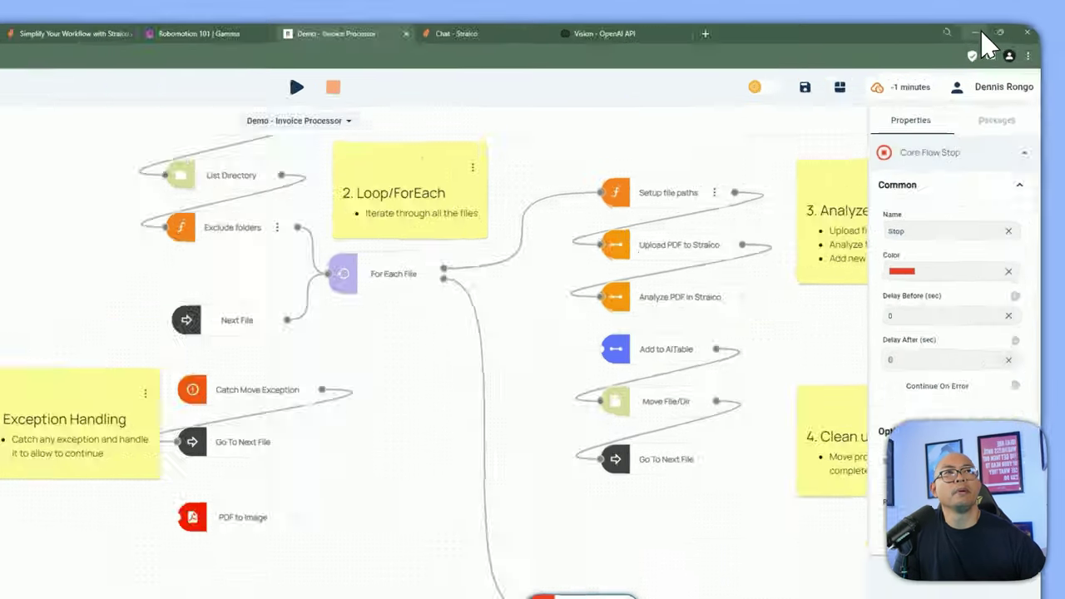
# - Switch to the Robomotion RPA desktop app and view the logs of the codingmenace-prod and codingmenace robots
pyautogui.click(980, 30)
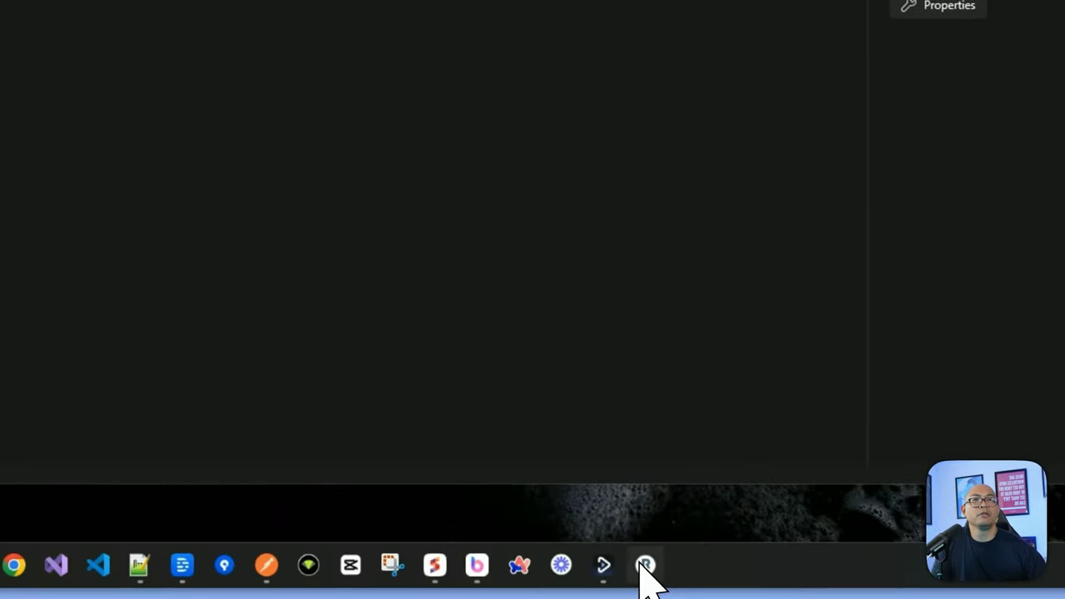
pyautogui.click(642, 566)
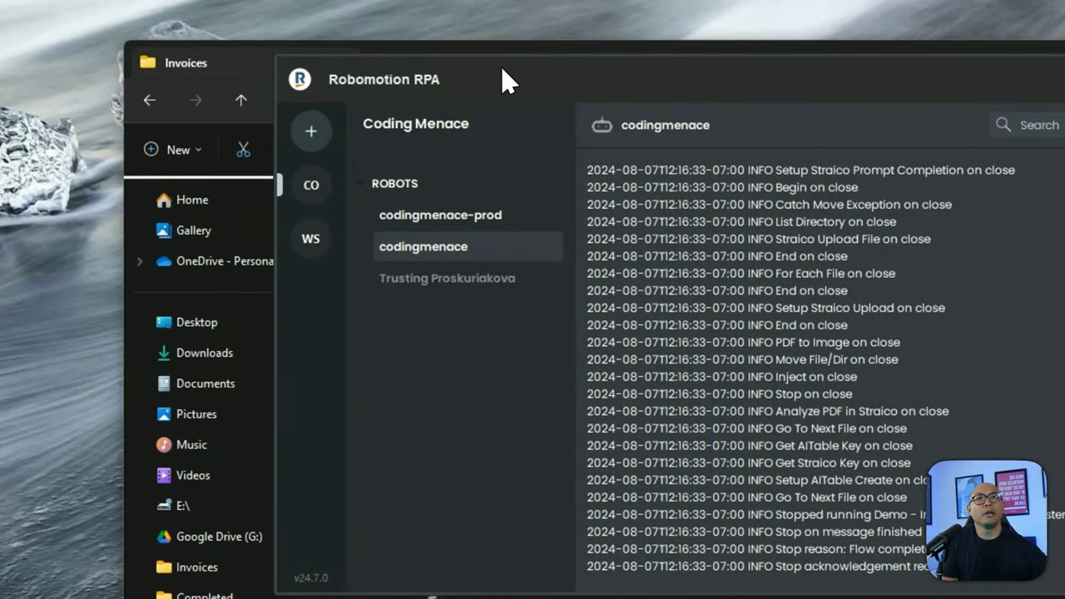
pyautogui.moveTo(497, 81); pyautogui.dragTo(492, 87)
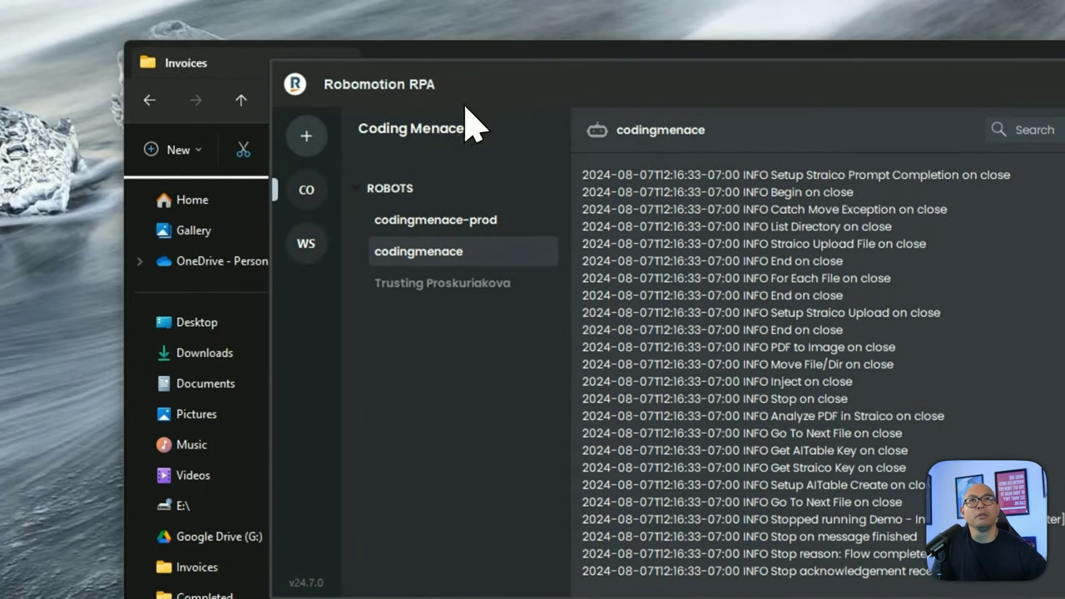
pyautogui.moveTo(410, 102); pyautogui.dragTo(391, 104)
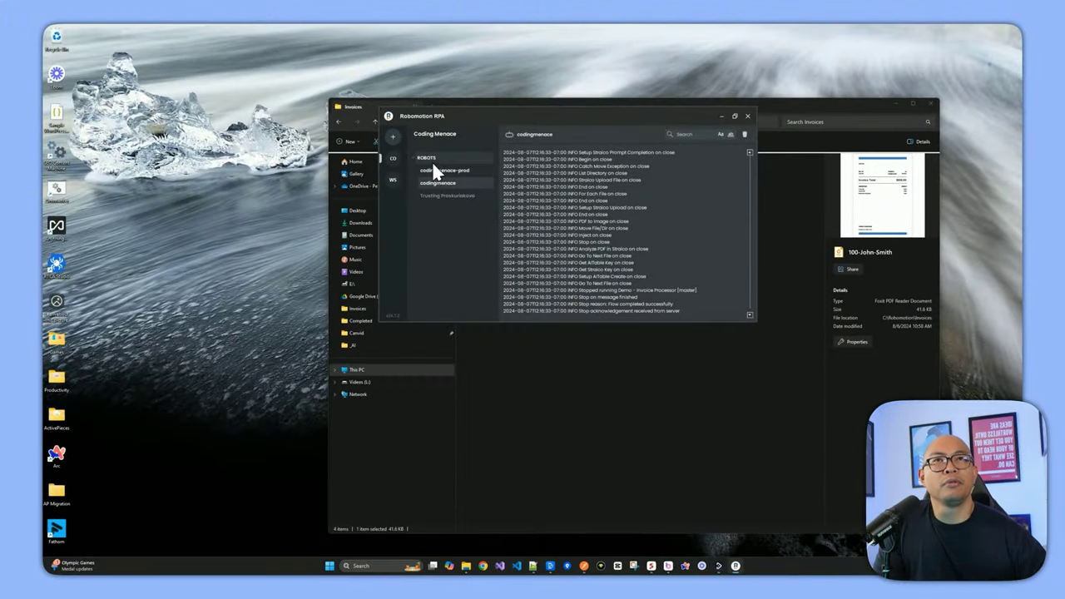
pyautogui.click(434, 167)
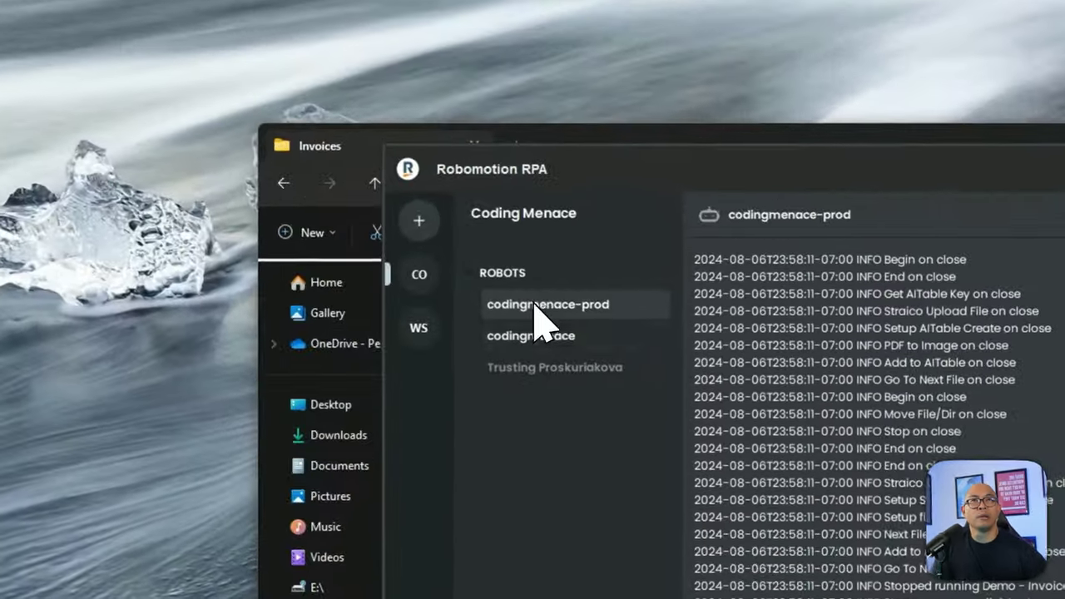
pyautogui.click(541, 336)
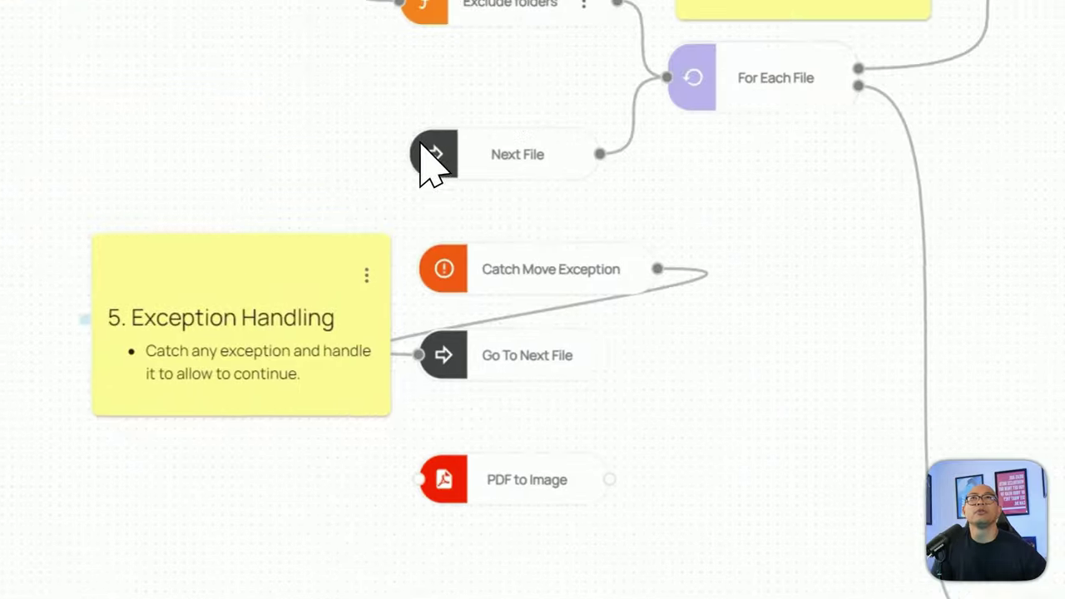
# - Check the RM_Invoices table in AITable, then the invoice PDFs and Completed folder in File Explorer's Robomotion Invoices folder
pyautogui.click(50, 33)
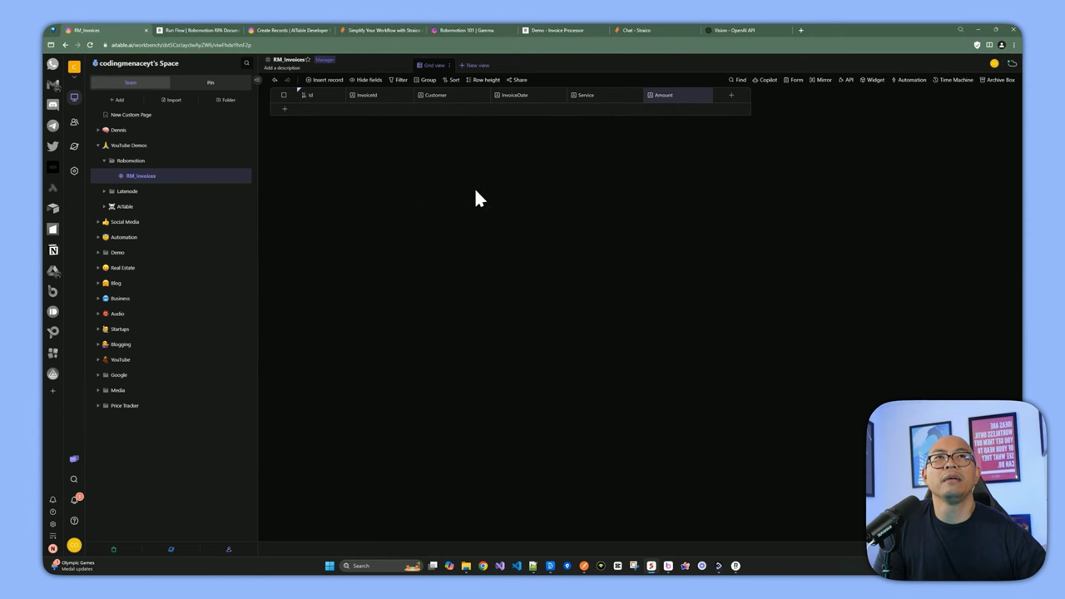
pyautogui.moveTo(468, 573)
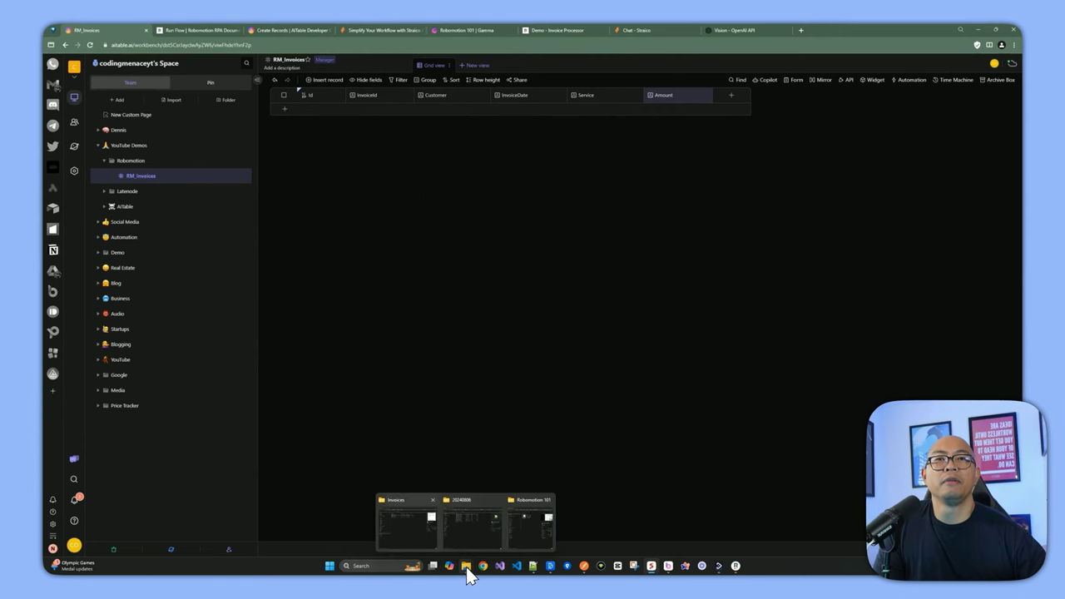
pyautogui.click(412, 524)
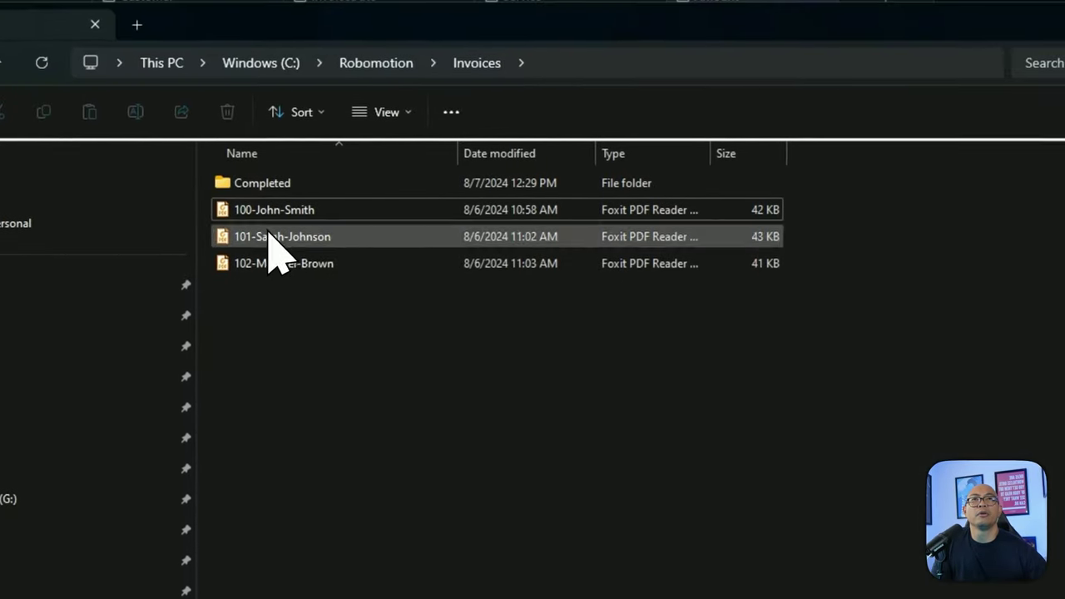
pyautogui.moveTo(817, 374); pyautogui.dragTo(243, 201)
pyautogui.click(349, 370)
pyautogui.moveTo(441, 345); pyautogui.dragTo(240, 210)
pyautogui.click(337, 346)
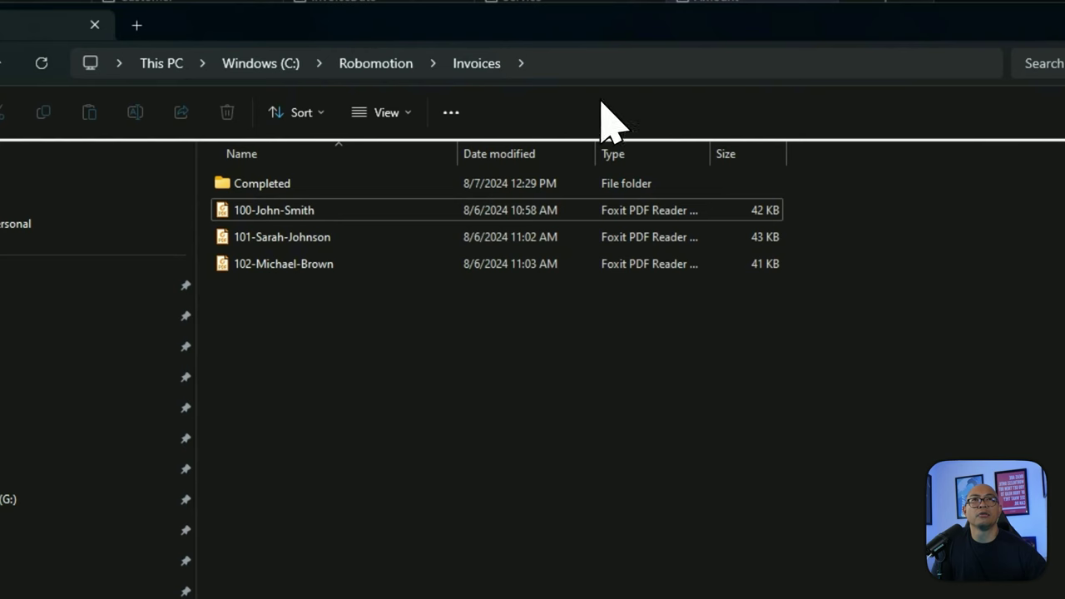
pyautogui.moveTo(459, 351); pyautogui.dragTo(260, 218)
pyautogui.click(266, 190)
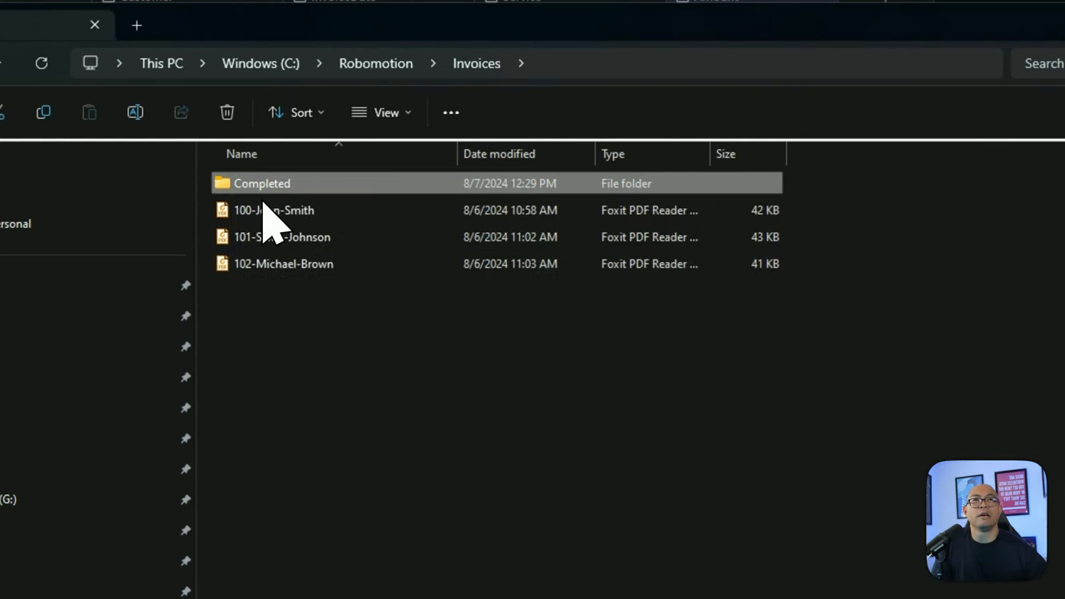
pyautogui.click(352, 333)
pyautogui.press('End')
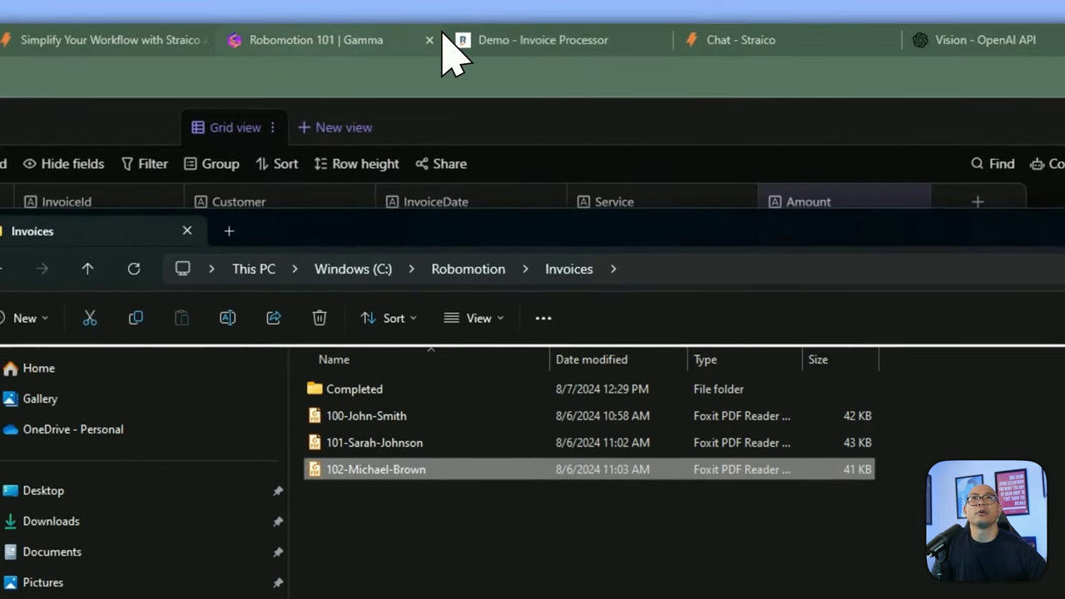
# - Return to the Robomotion designer and run the Demo - Invoice Processor flow locally on the codingmenace robot
pyautogui.click(454, 40)
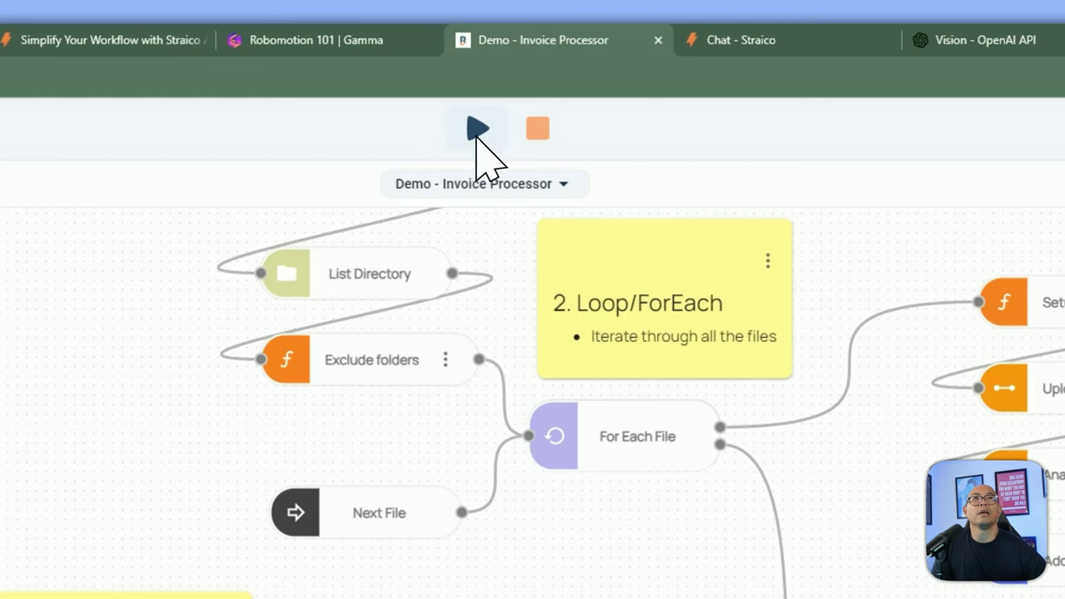
pyautogui.click(477, 129)
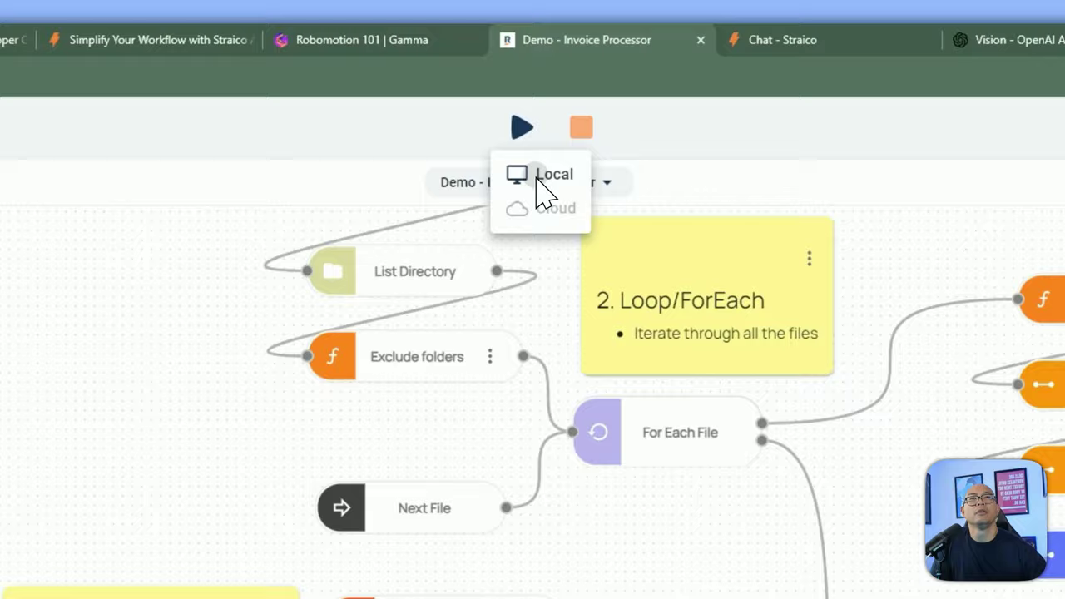
pyautogui.click(541, 86)
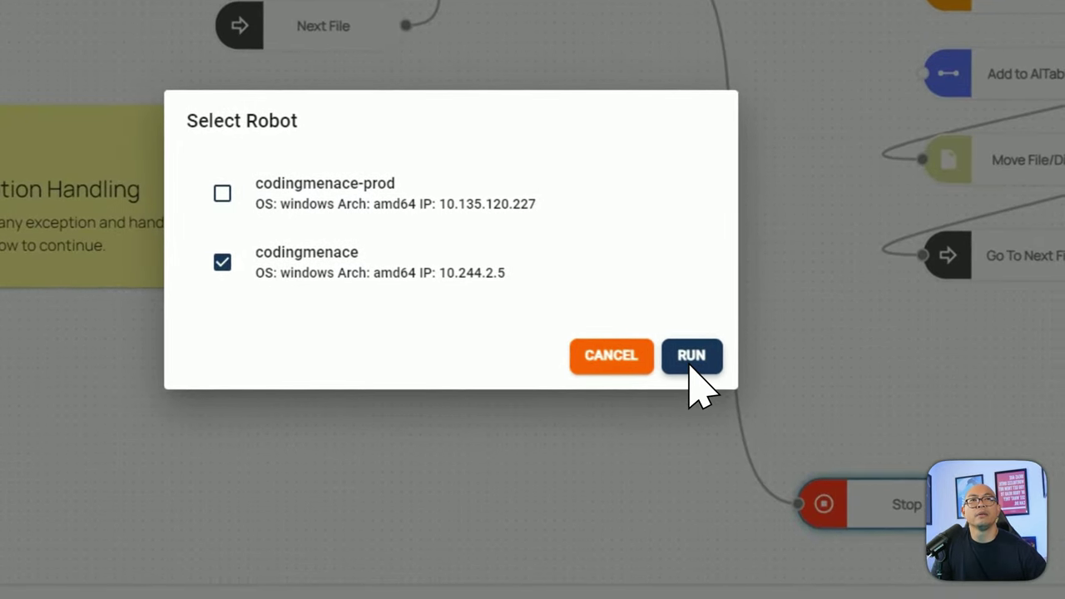
pyautogui.click(692, 362)
# - Check the Invoices folder in File Explorer while the flow runs, and return to the flow designer
pyautogui.moveTo(463, 554)
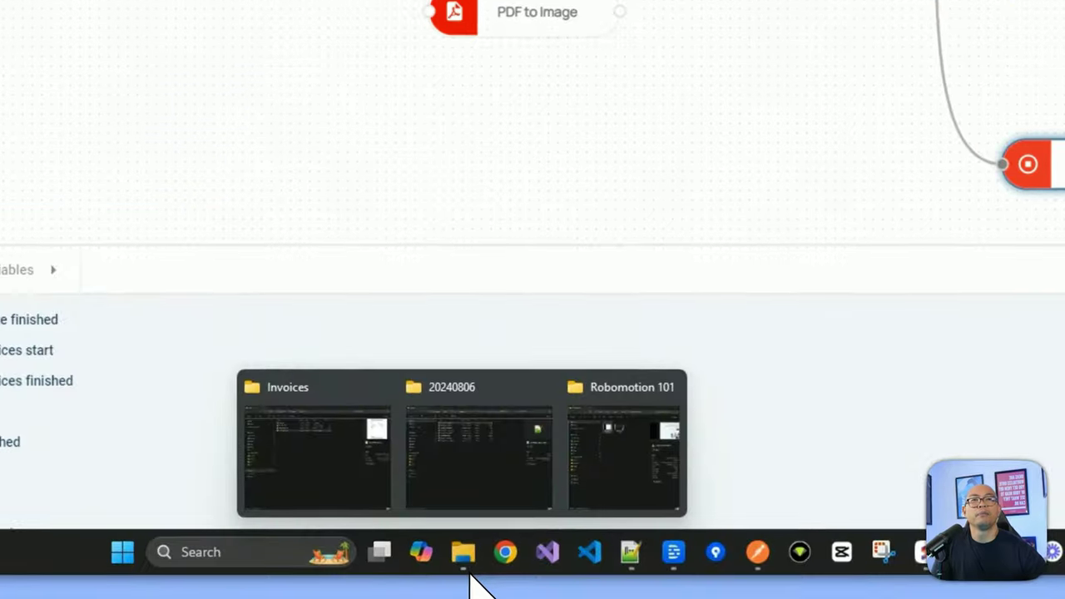
pyautogui.click(360, 496)
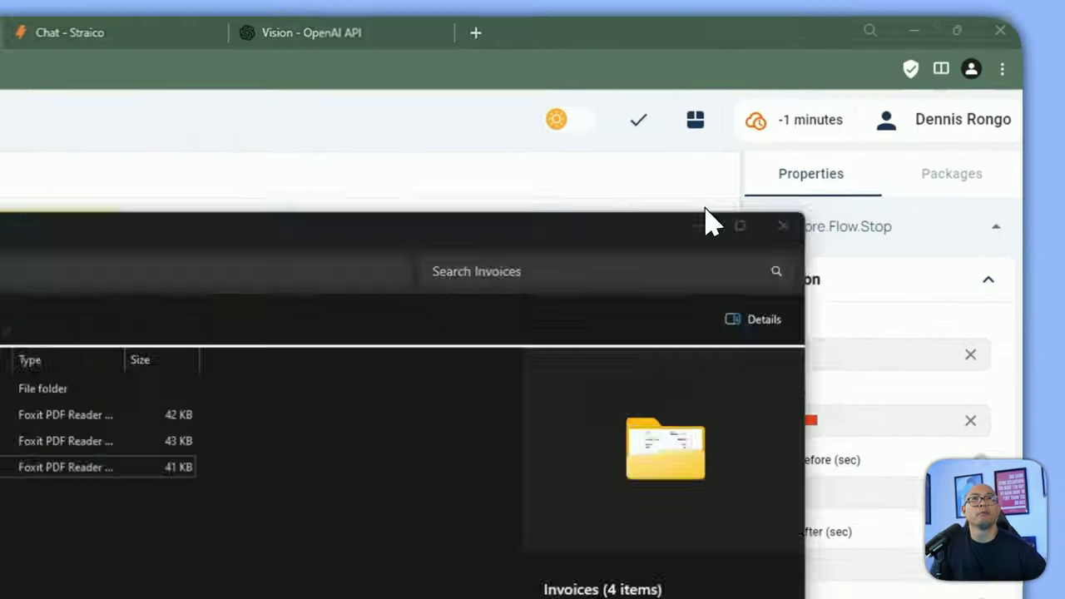
pyautogui.click(699, 225)
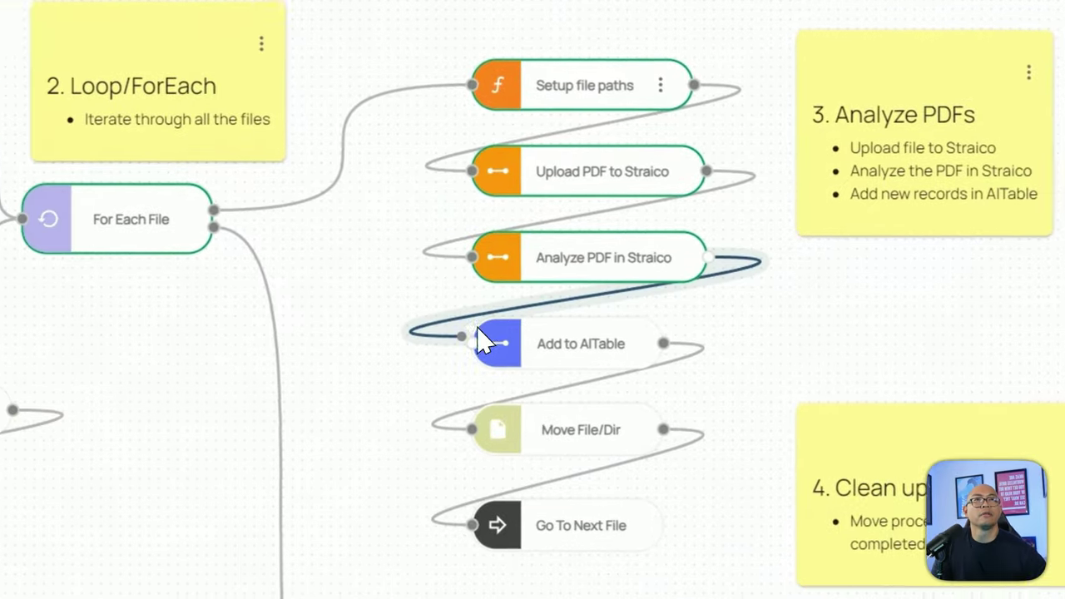
# - Connect the output of the Analyze PDF in Straico node to the input of the Add to AITable node
pyautogui.click(516, 340)
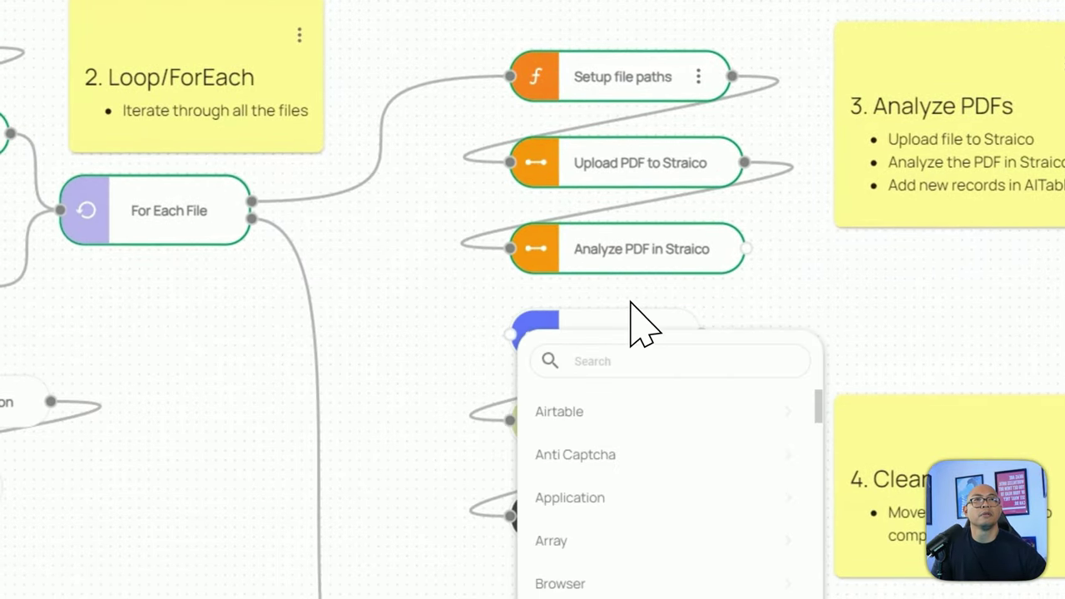
pyautogui.moveTo(747, 249); pyautogui.dragTo(499, 341)
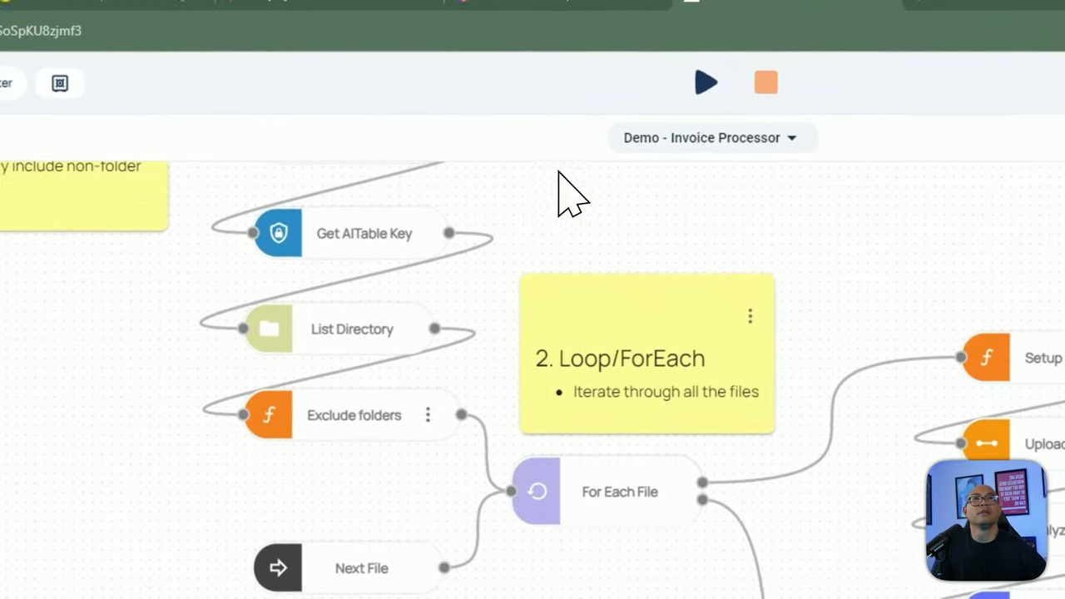
# - Rerun the reconnected invoice flow locally, selecting the codingmenace robot
pyautogui.click(727, 92)
pyautogui.click(736, 125)
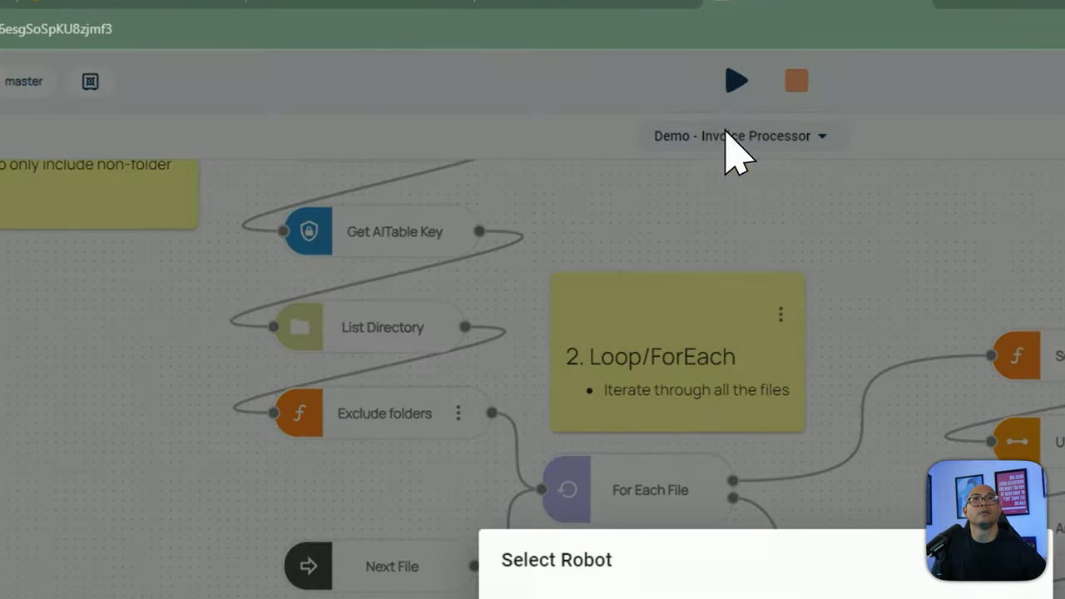
pyautogui.click(430, 376)
pyautogui.click(766, 457)
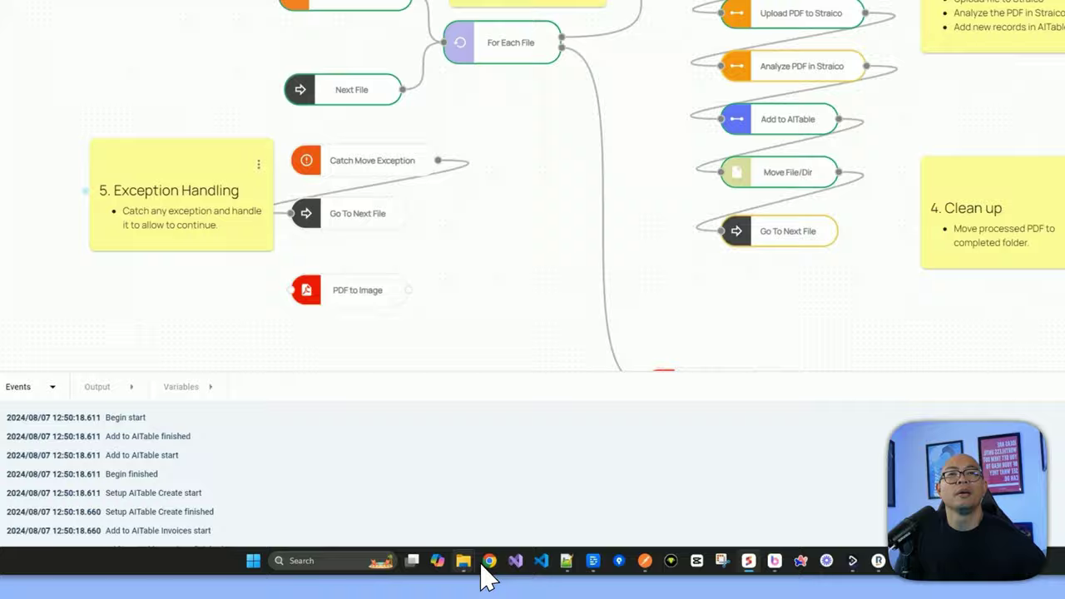
# - Inspect the Invoices folder and its Completed subfolder in File Explorer for the processed PDFs, and go back to Invoices
pyautogui.click(468, 567)
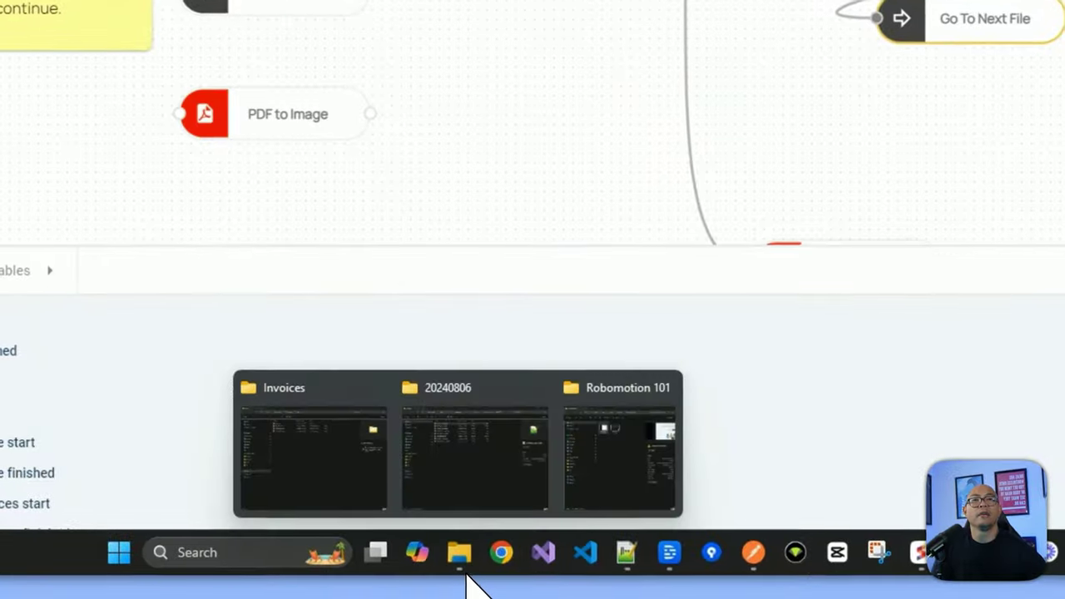
pyautogui.click(415, 523)
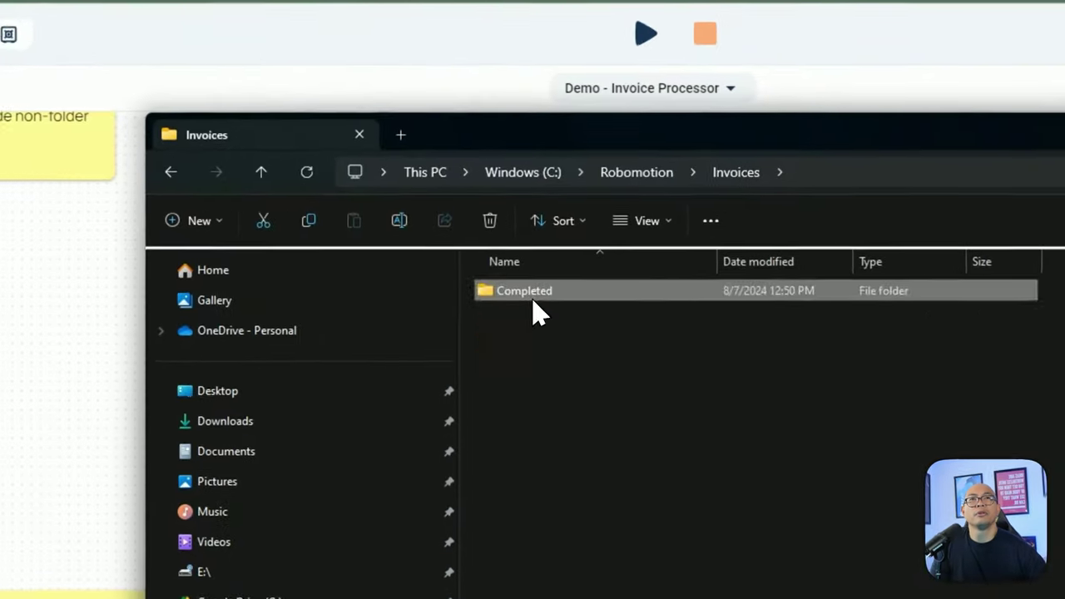
pyautogui.doubleClick(485, 172)
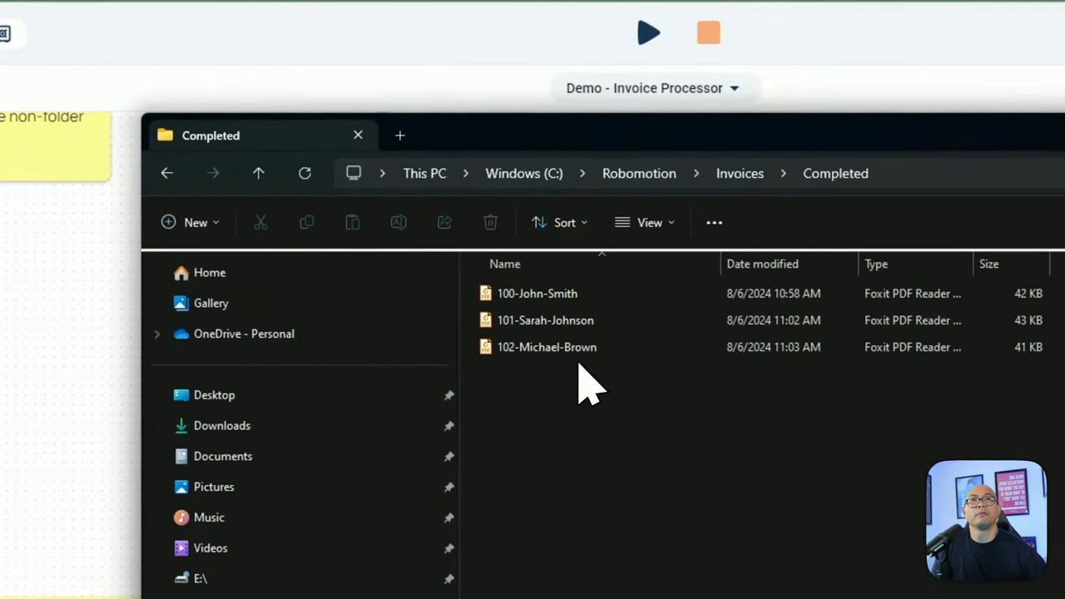
pyautogui.click(747, 184)
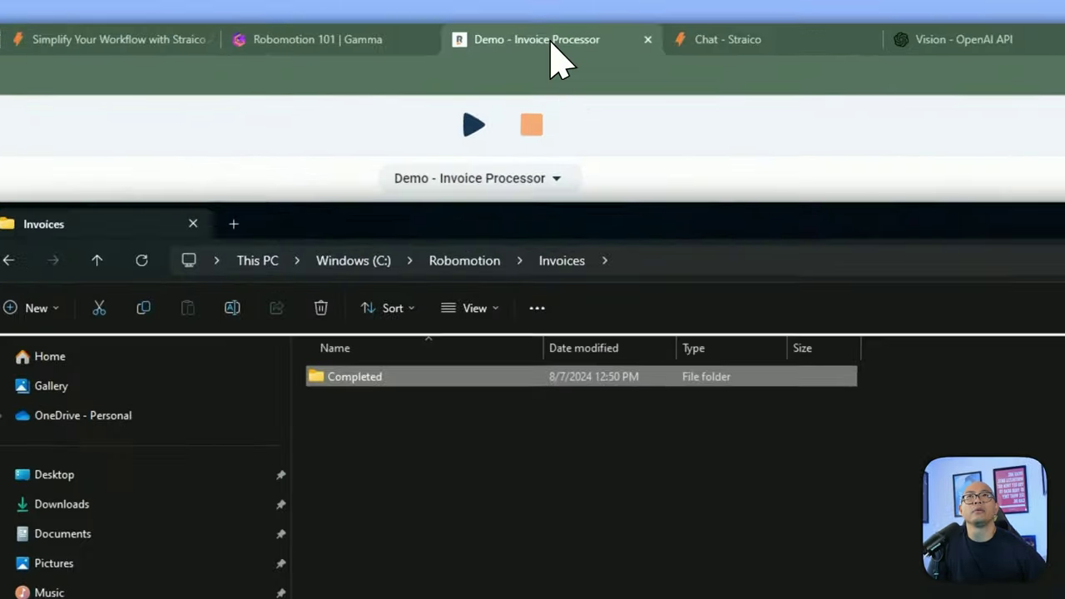
# - Switch to the RM_Invoices table in AITable and examine the invoice records, including the amounts for invoice 100
pyautogui.click(560, 30)
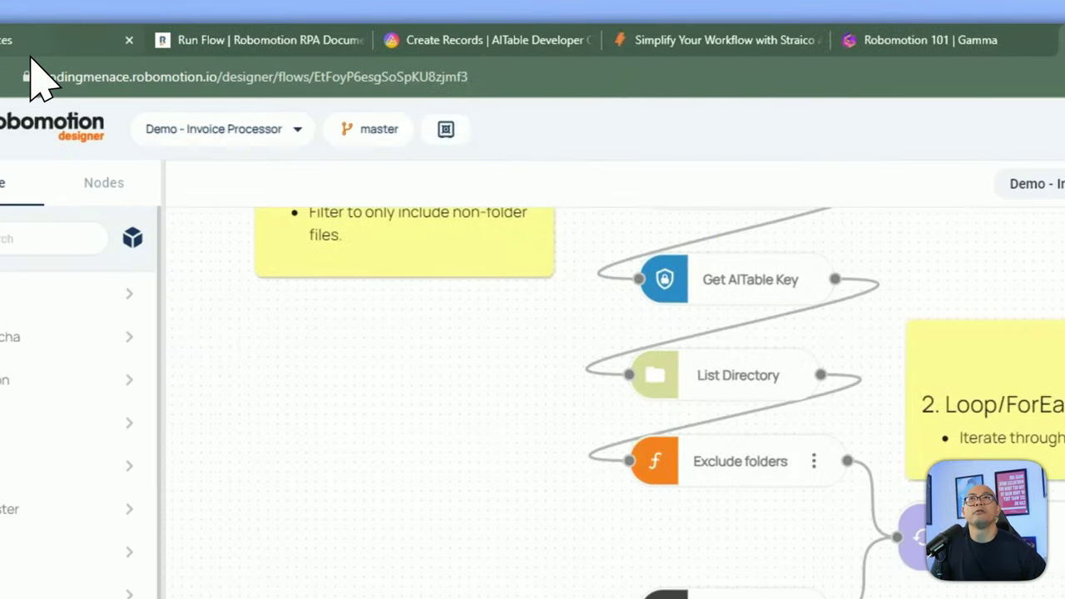
pyautogui.click(109, 30)
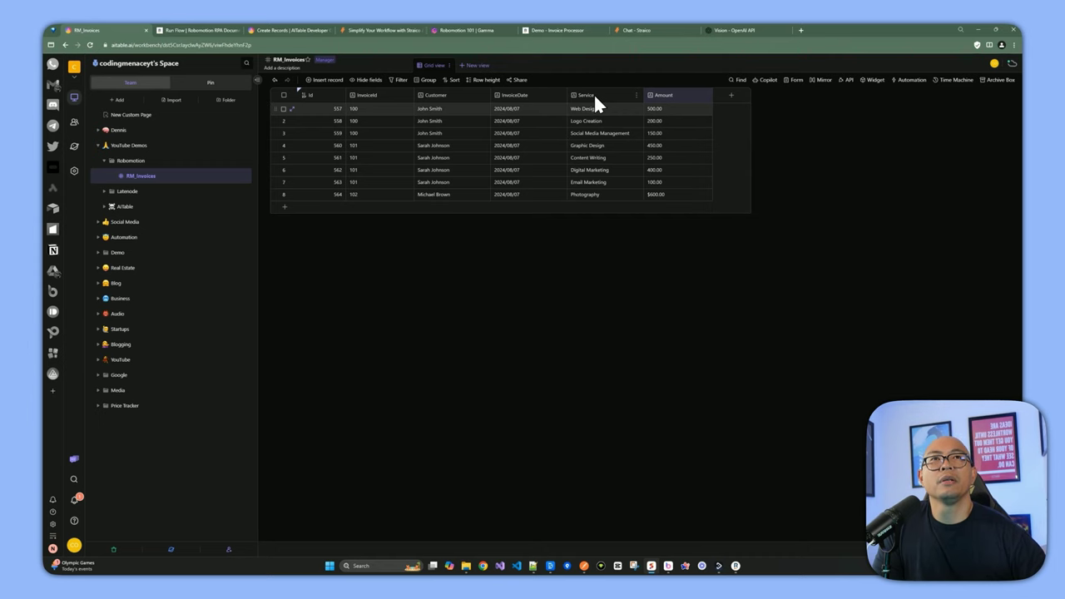
pyautogui.click(358, 134)
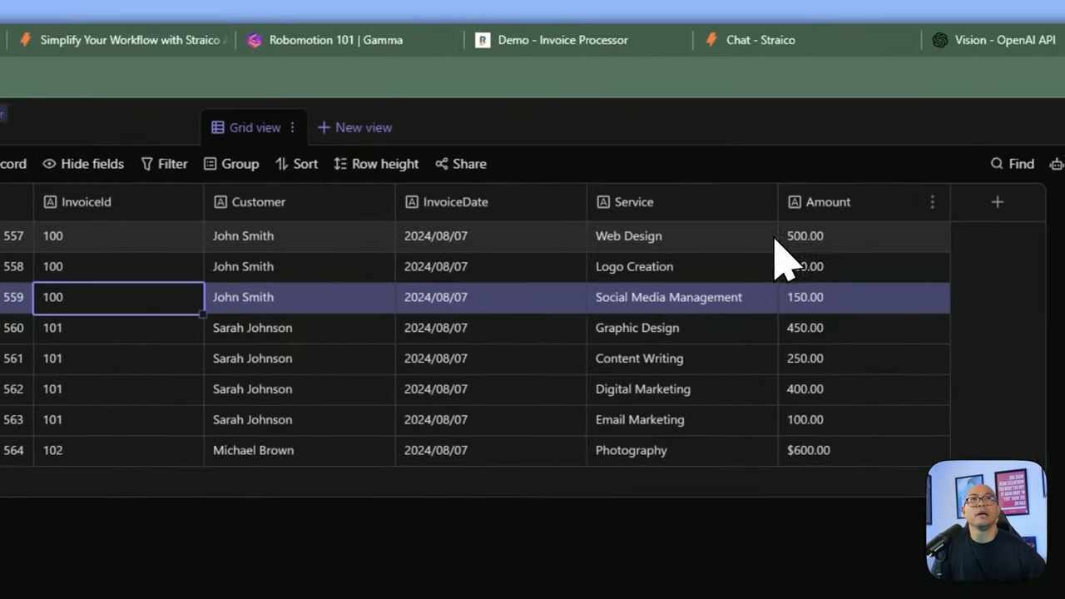
pyautogui.click(787, 243)
pyautogui.click(791, 275)
pyautogui.click(786, 302)
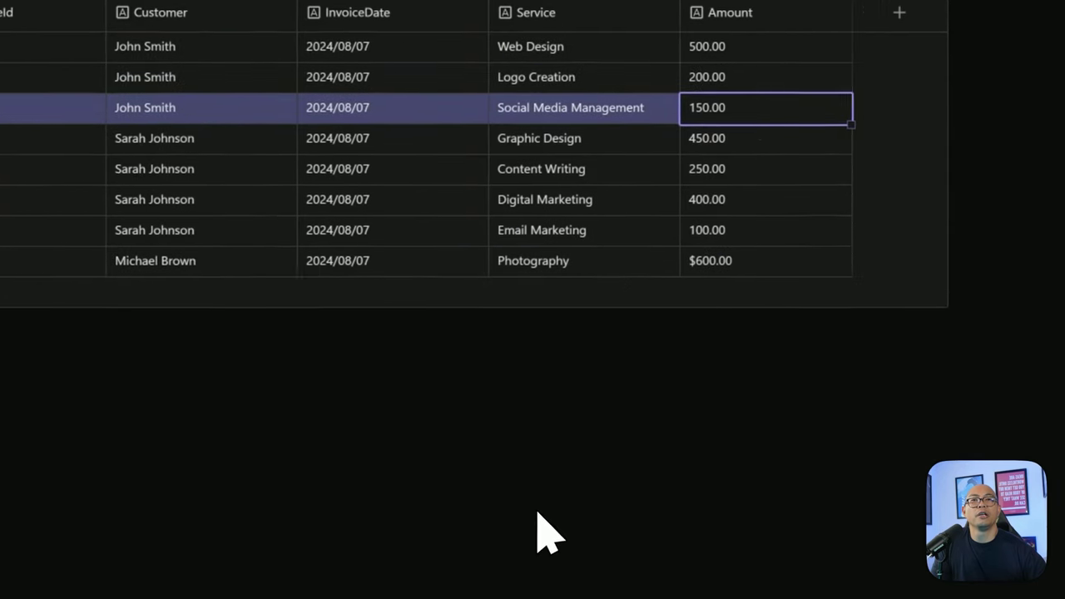
# - Switch to File Explorer, enter the Completed folder and open the invoice 101 PDF at its service list
pyautogui.moveTo(440, 590)
pyautogui.click(310, 503)
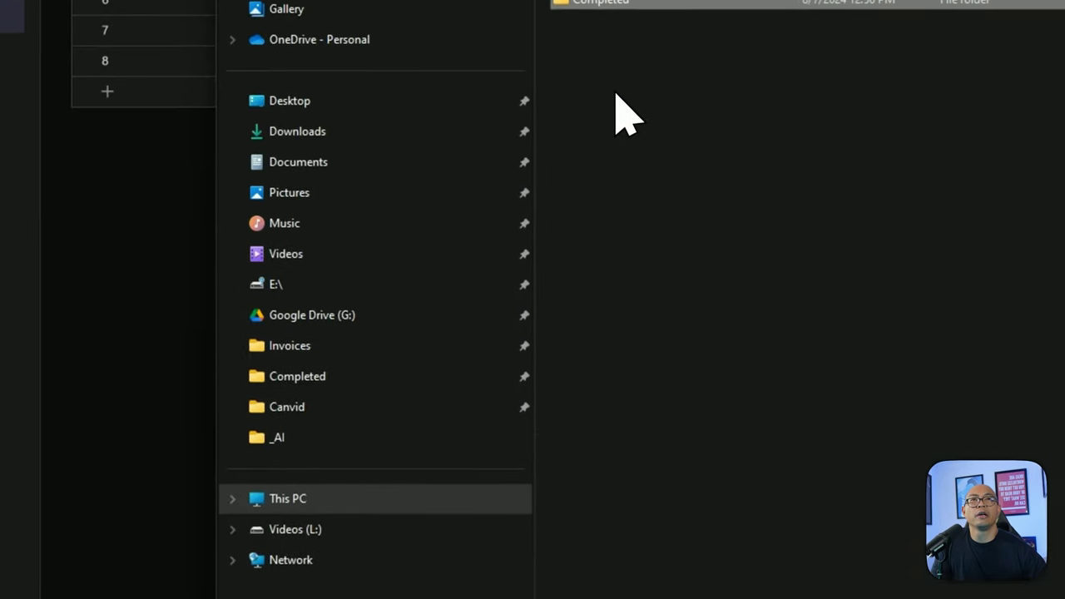
pyautogui.doubleClick(630, 32)
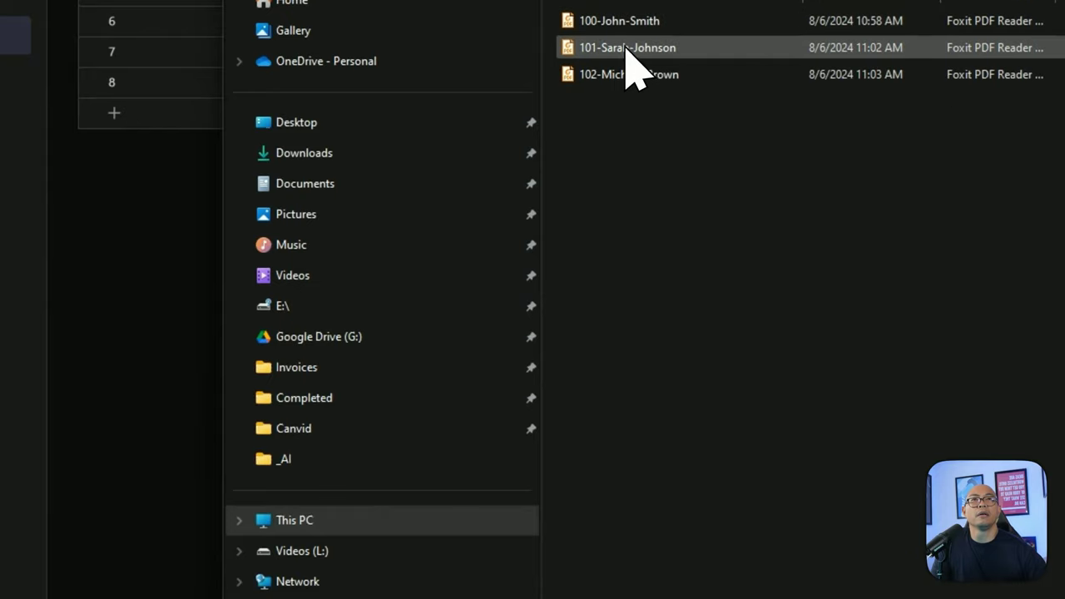
pyautogui.doubleClick(630, 47)
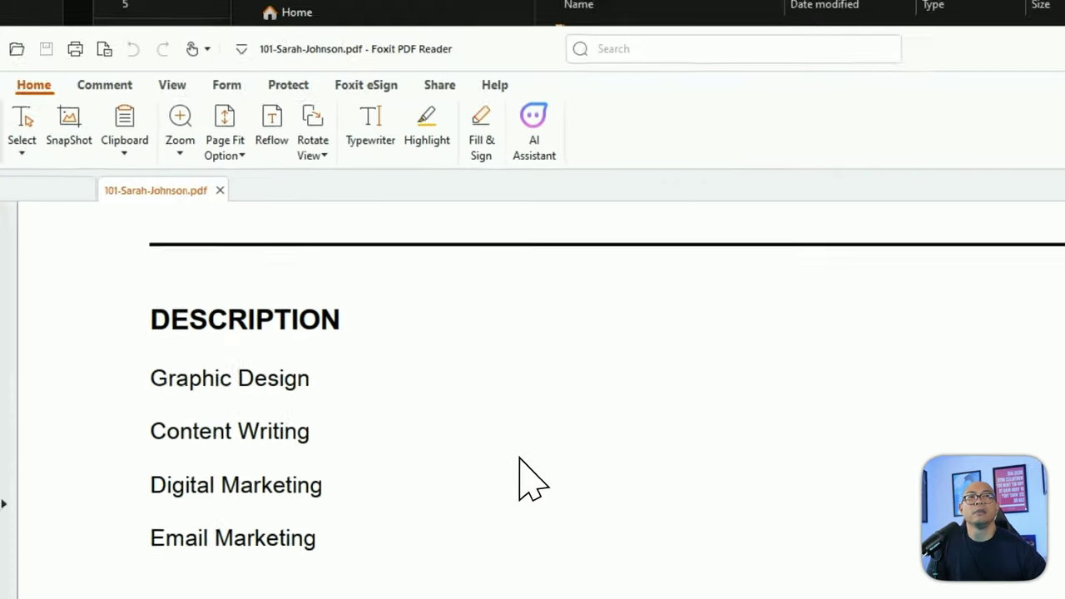
pyautogui.scroll(2, 526, 512)
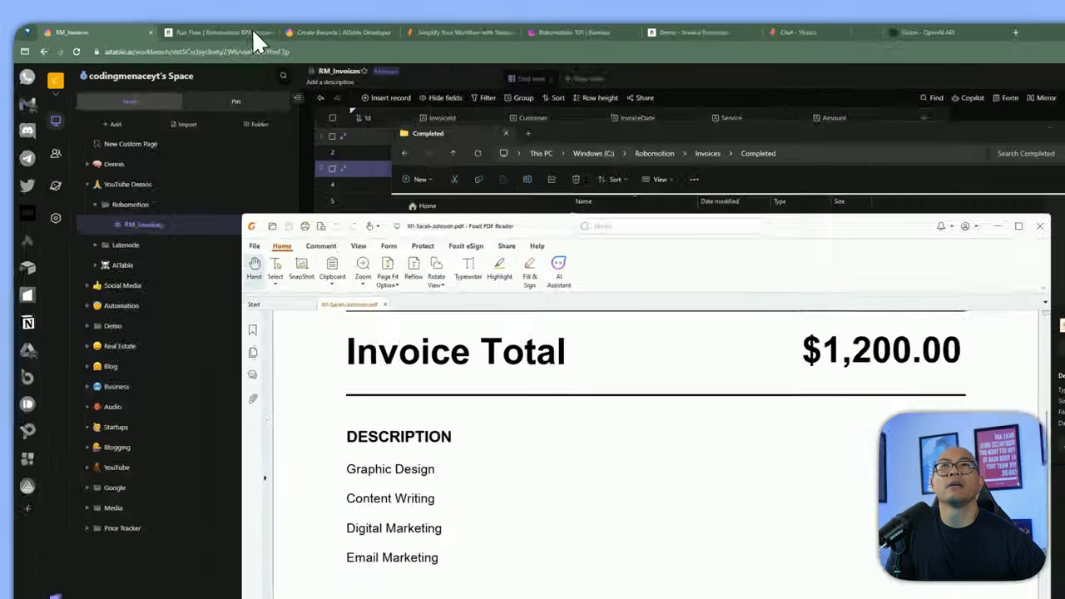
# - Compare the invoice 101 PDF's total and service amounts with the matching records in the AITable RM_Invoices table
pyautogui.click(229, 35)
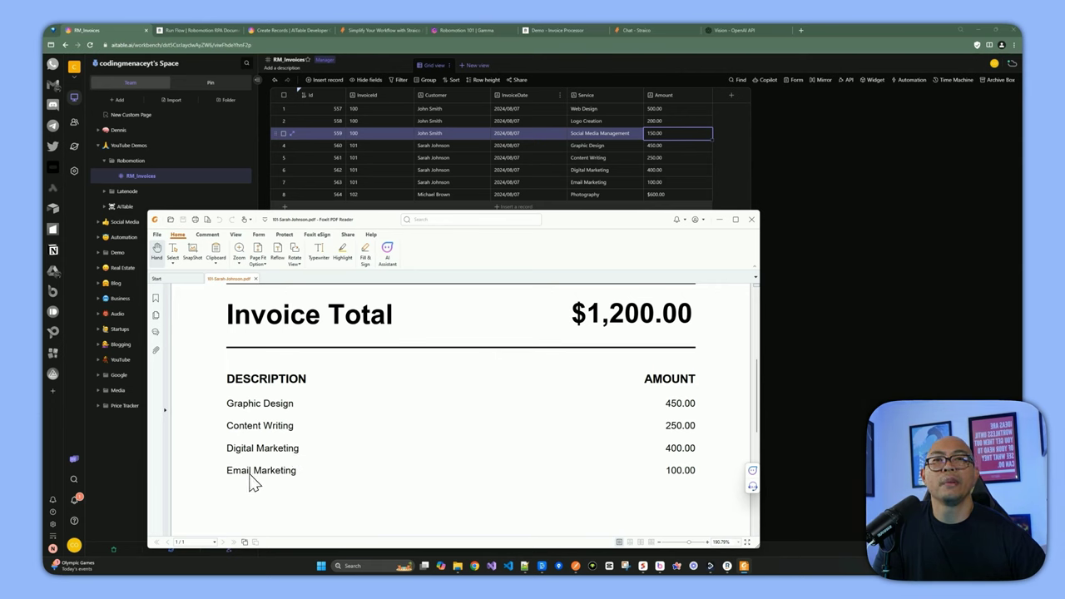
pyautogui.scroll(1, 566, 388)
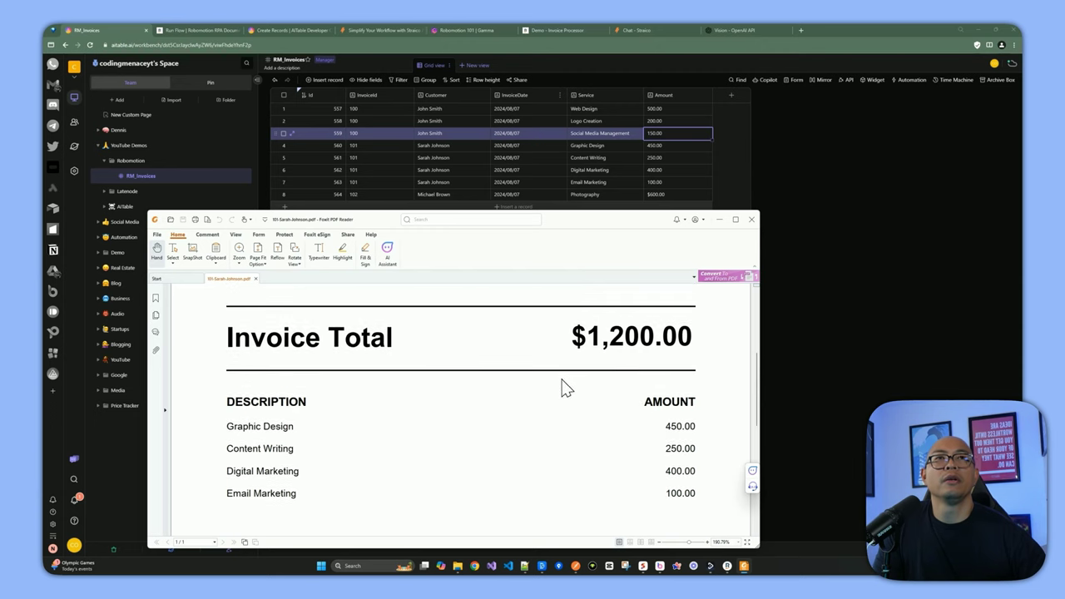
pyautogui.scroll(4, 588, 360)
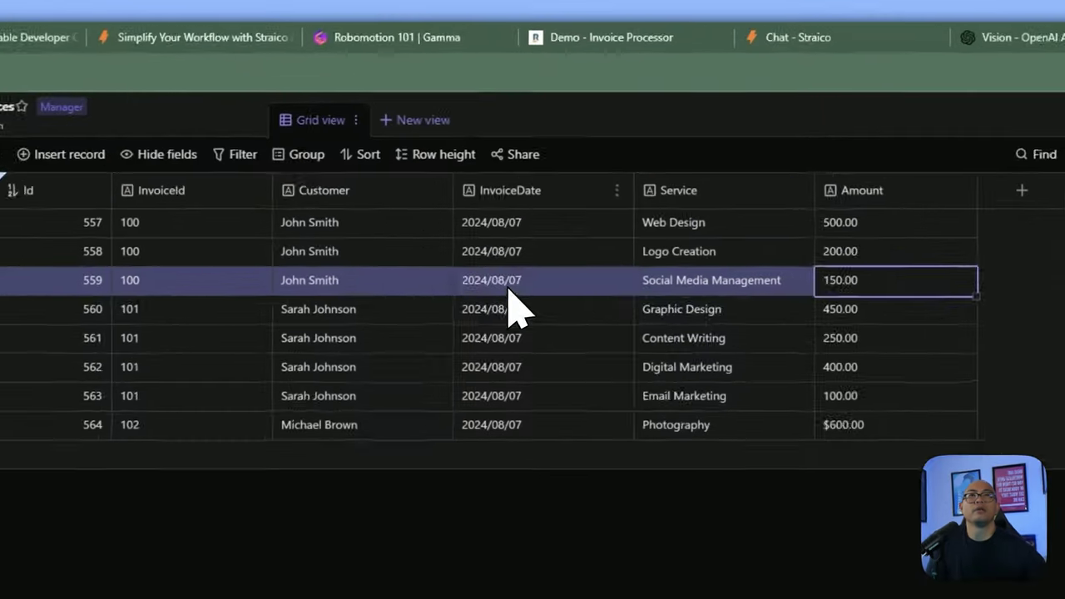
pyautogui.click(516, 136)
pyautogui.click(609, 136)
pyautogui.click(899, 281)
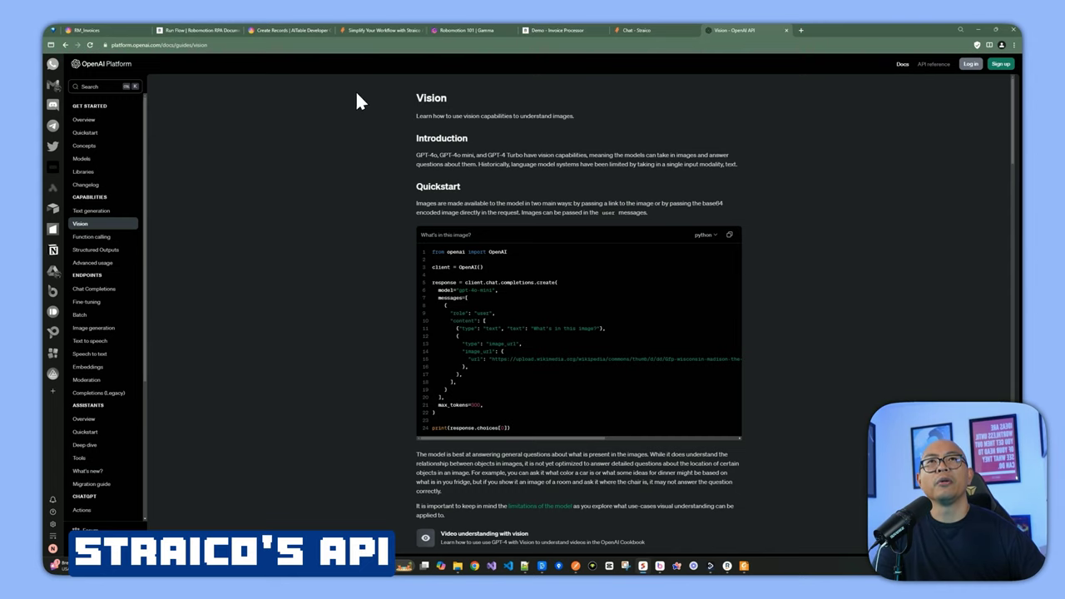
# - Examine the Prompt completion (v.1) endpoint in the Straico API documentation, including its file_urls parameter and the File upload entry
pyautogui.click(379, 29)
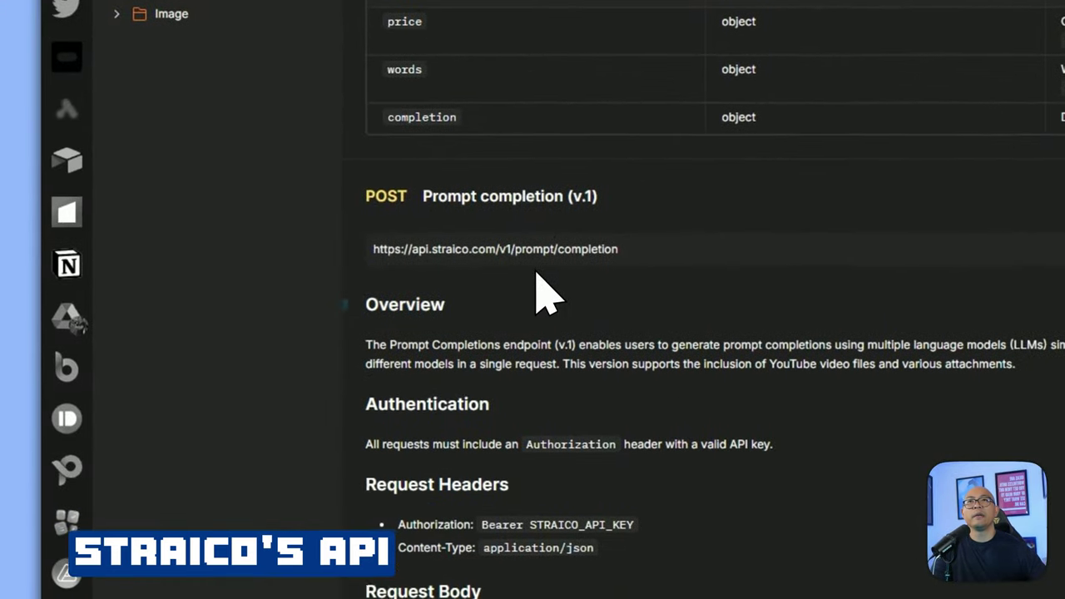
pyautogui.moveTo(380, 225); pyautogui.dragTo(426, 223)
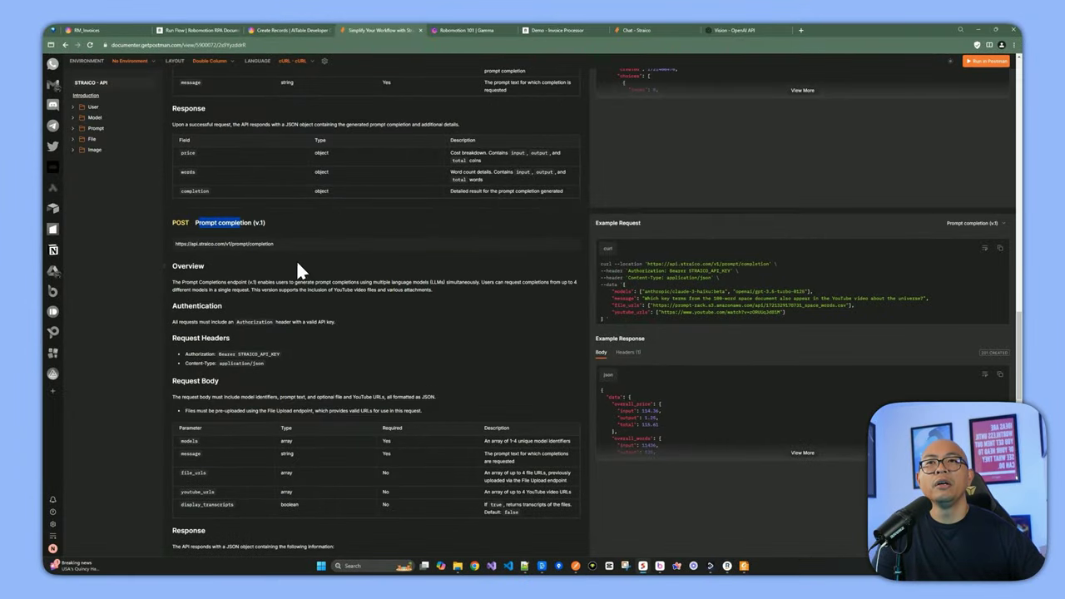
pyautogui.scroll(-3, 283, 300)
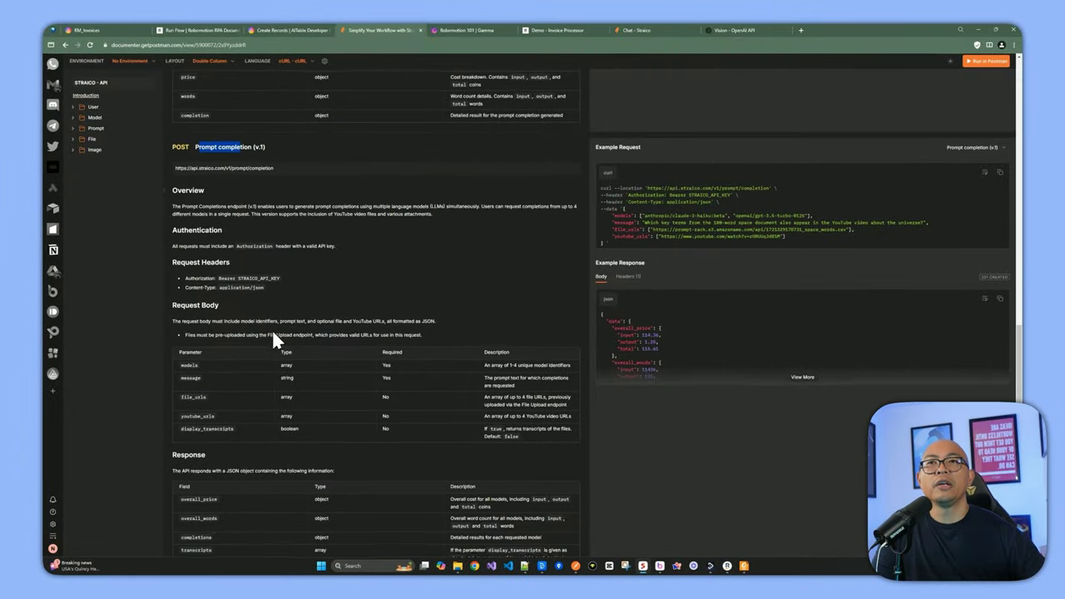
pyautogui.scroll(4, 272, 329)
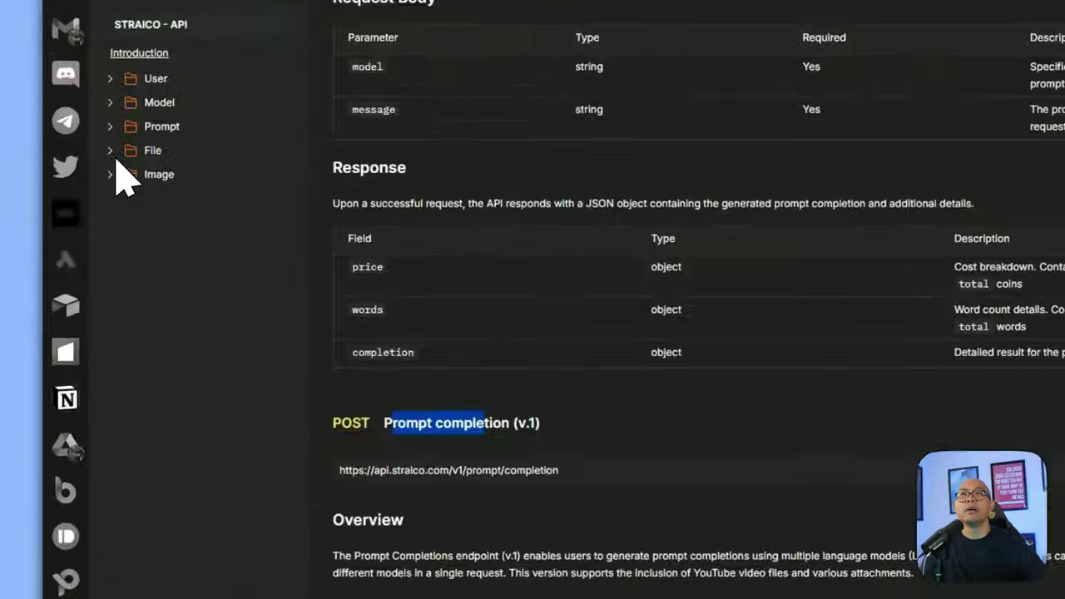
pyautogui.click(83, 140)
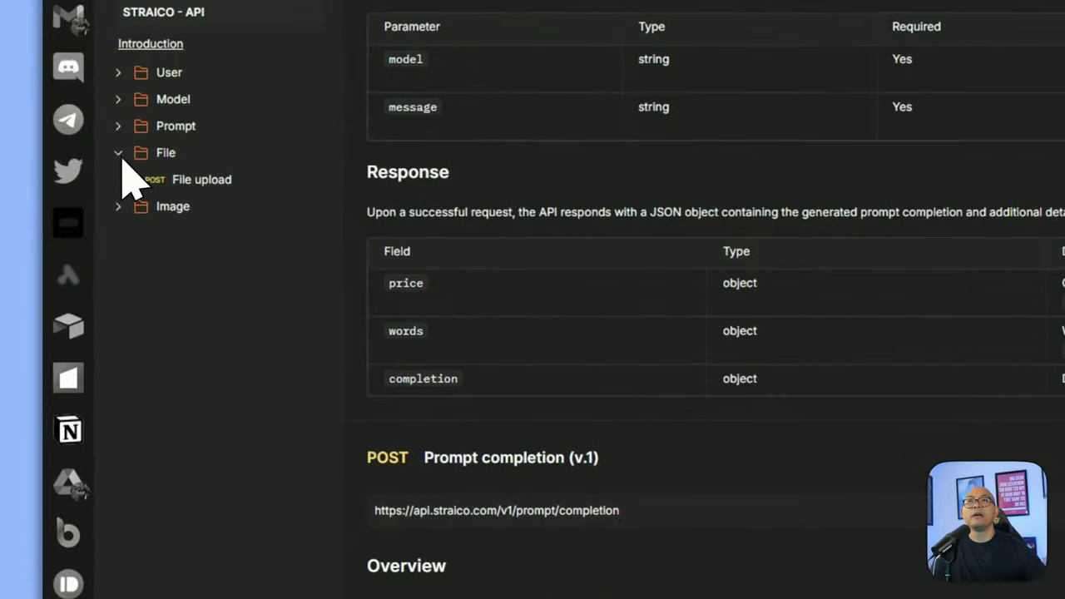
pyautogui.scroll(-4, 507, 389)
pyautogui.doubleClick(421, 466)
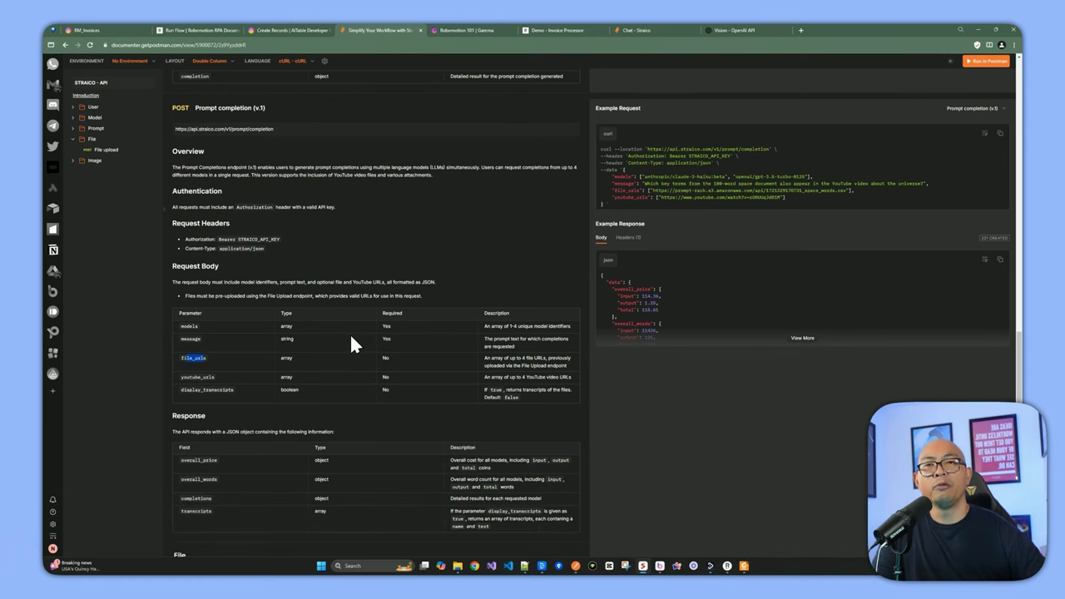
# - Switch to the Straico chat and attach the invoice 101 PDF from the Completed folder
pyautogui.hotkey('ctrl', '7')
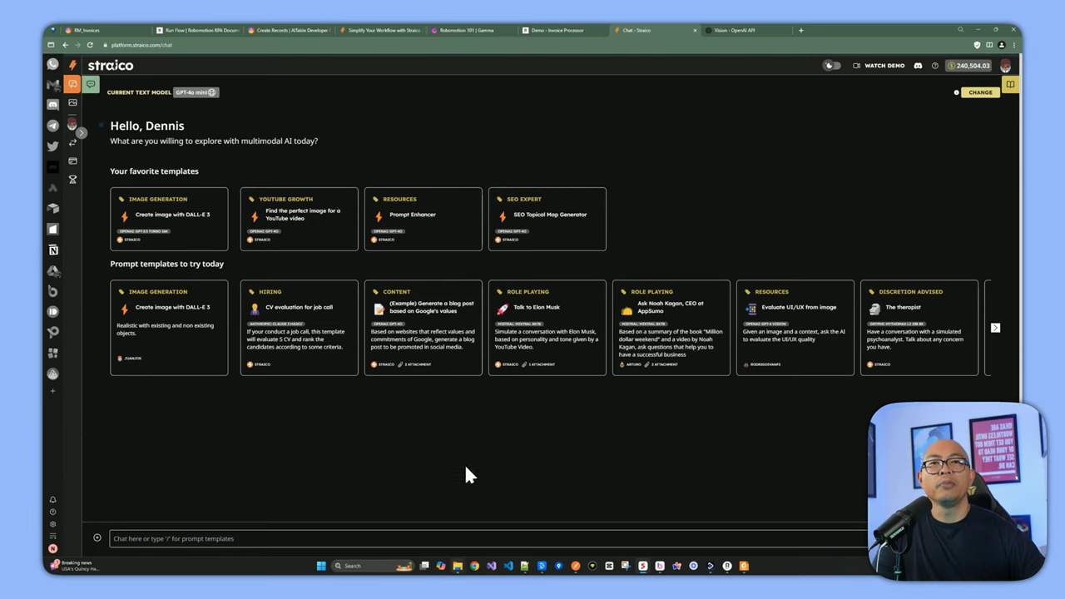
pyautogui.moveTo(458, 567)
pyautogui.click(398, 515)
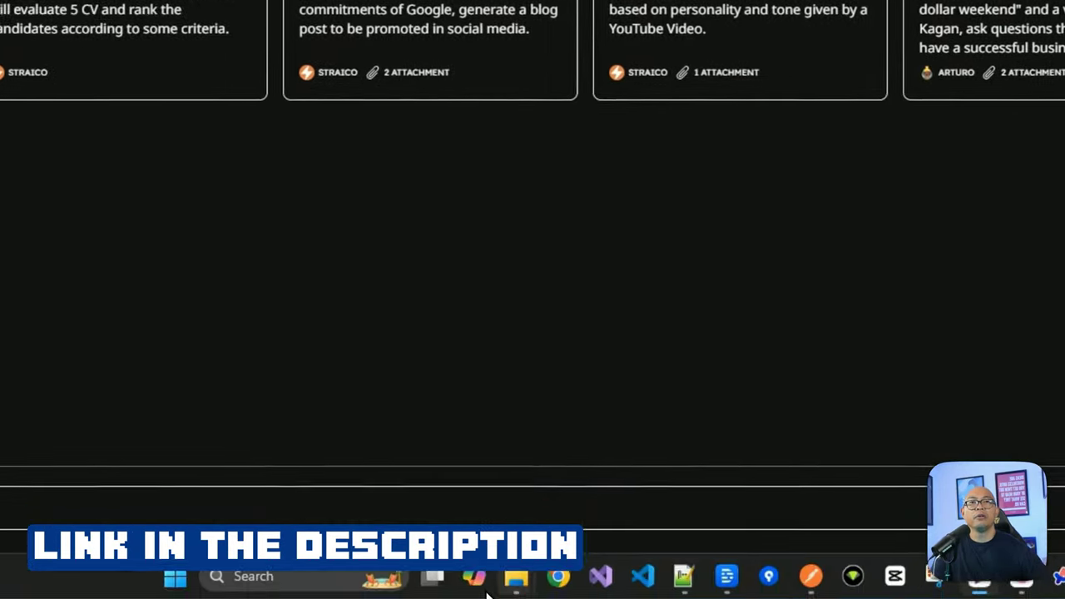
pyautogui.moveTo(519, 549)
pyautogui.click(511, 463)
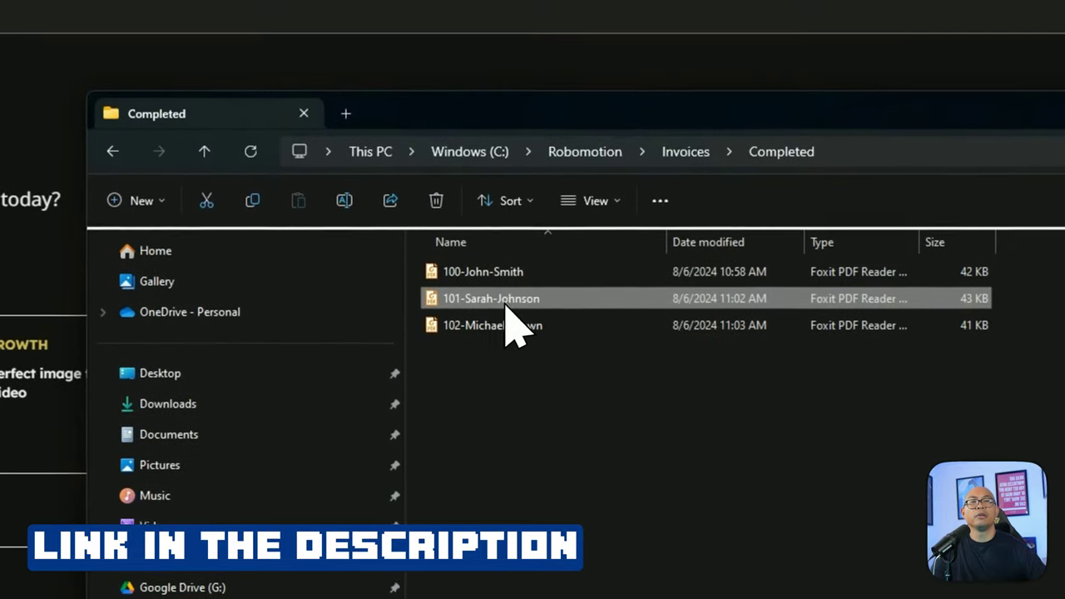
pyautogui.moveTo(511, 321); pyautogui.dragTo(358, 482)
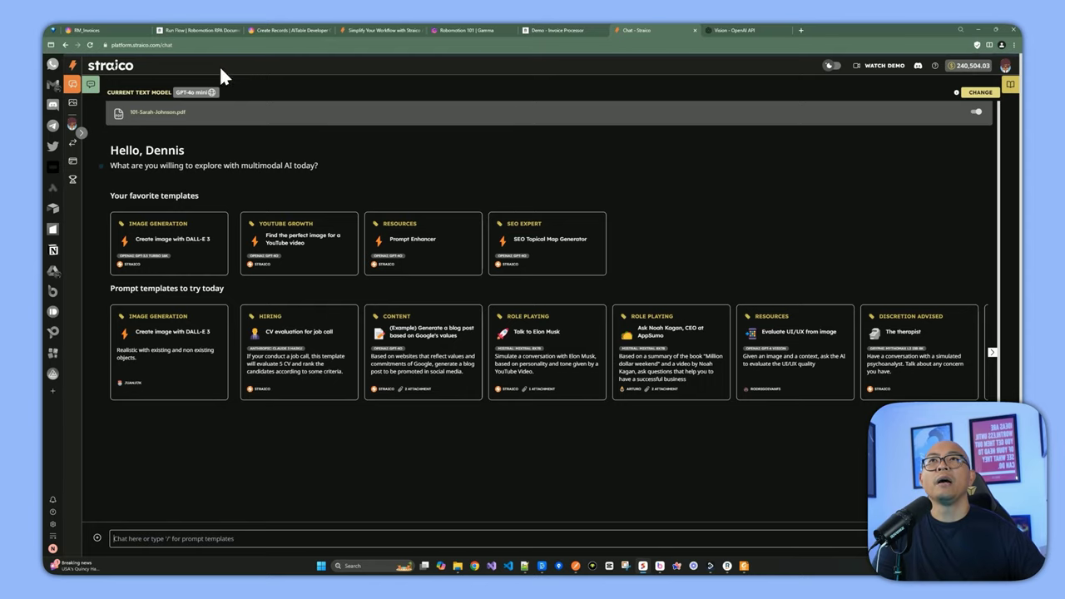
# - Copy the prompt text from the Setup Straico Prompt Completion node in Demo - Invoice Processor into the Straico chat message
pyautogui.click(93, 30)
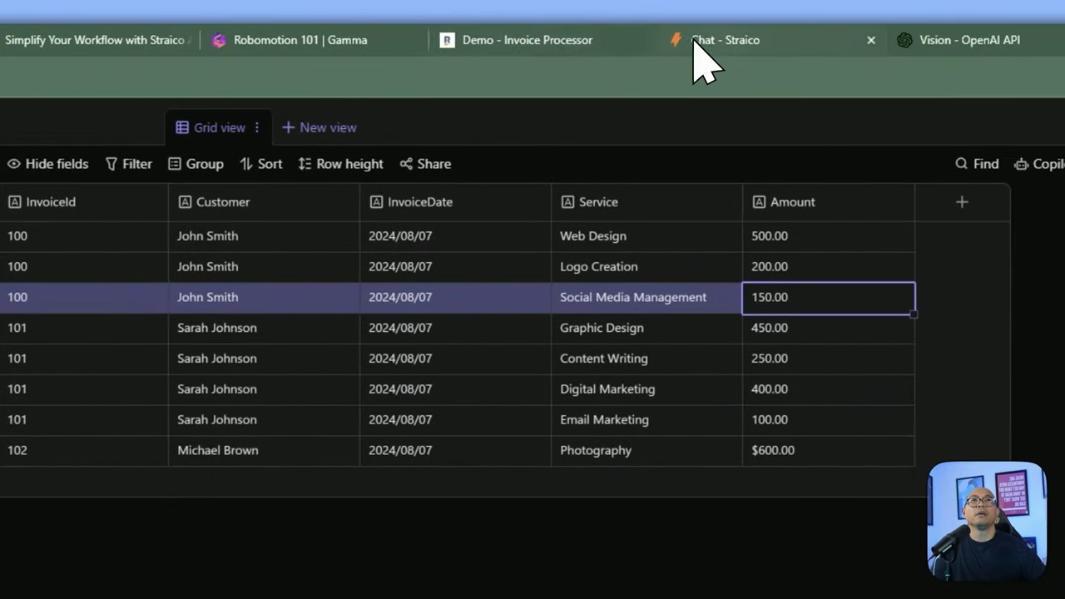
pyautogui.click(582, 39)
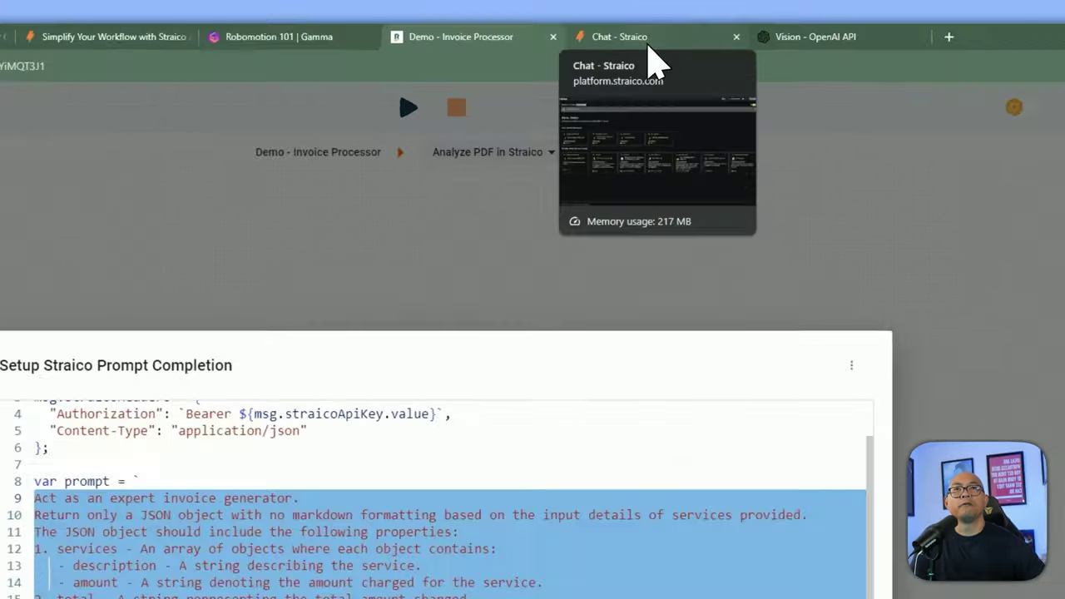
pyautogui.click(652, 40)
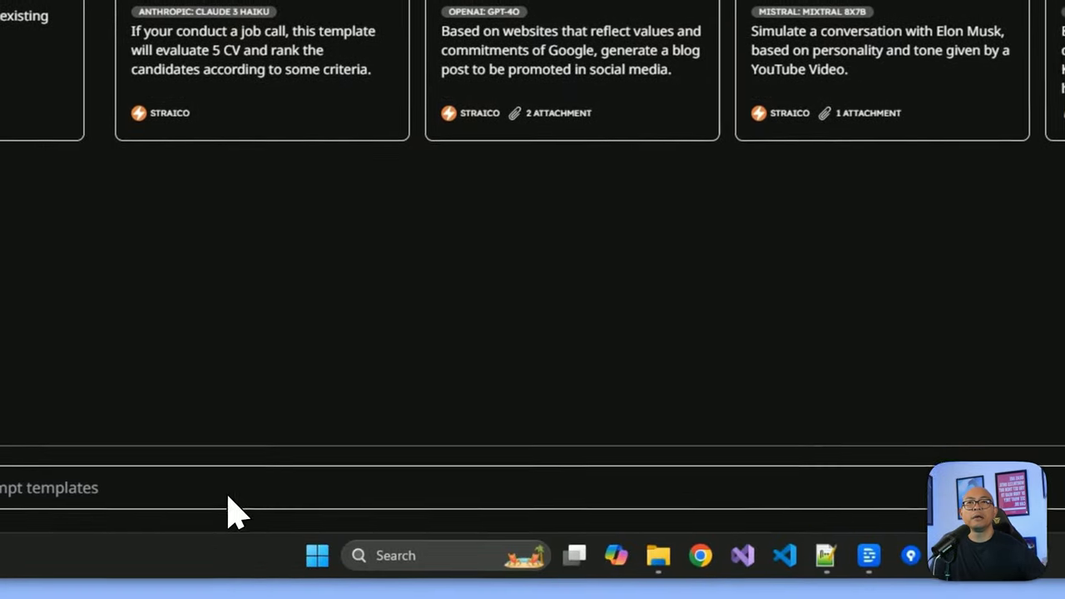
pyautogui.click(228, 498)
pyautogui.hotkey('ctrl', 'v')
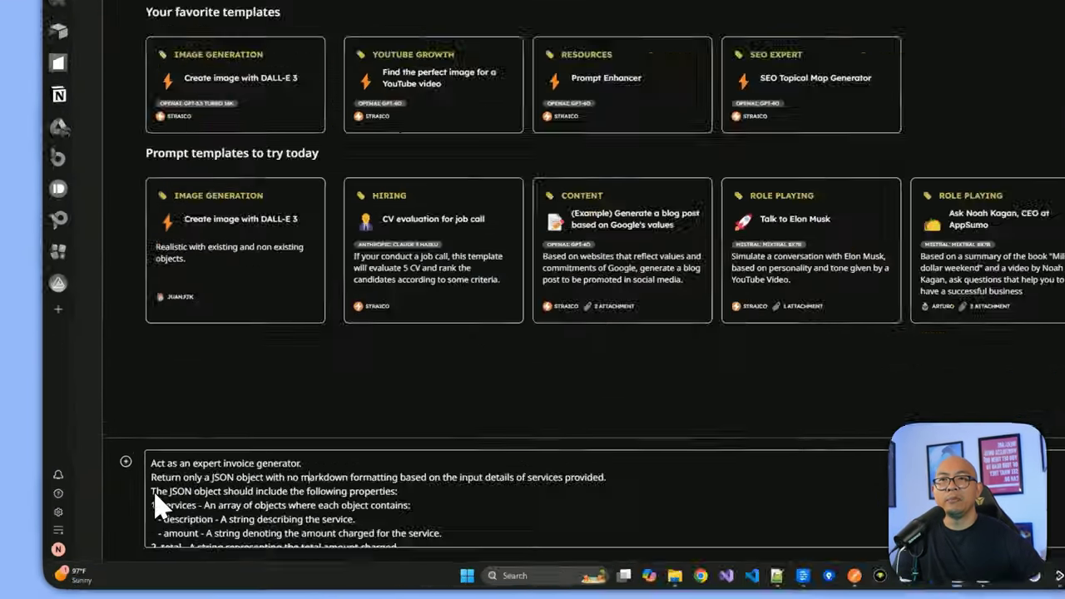
# - Review the pasted prompt's JSON formatting instructions and its services, description, amount and total properties
pyautogui.moveTo(114, 510); pyautogui.dragTo(171, 510)
pyautogui.click(183, 510)
pyautogui.moveTo(338, 416); pyautogui.dragTo(447, 418)
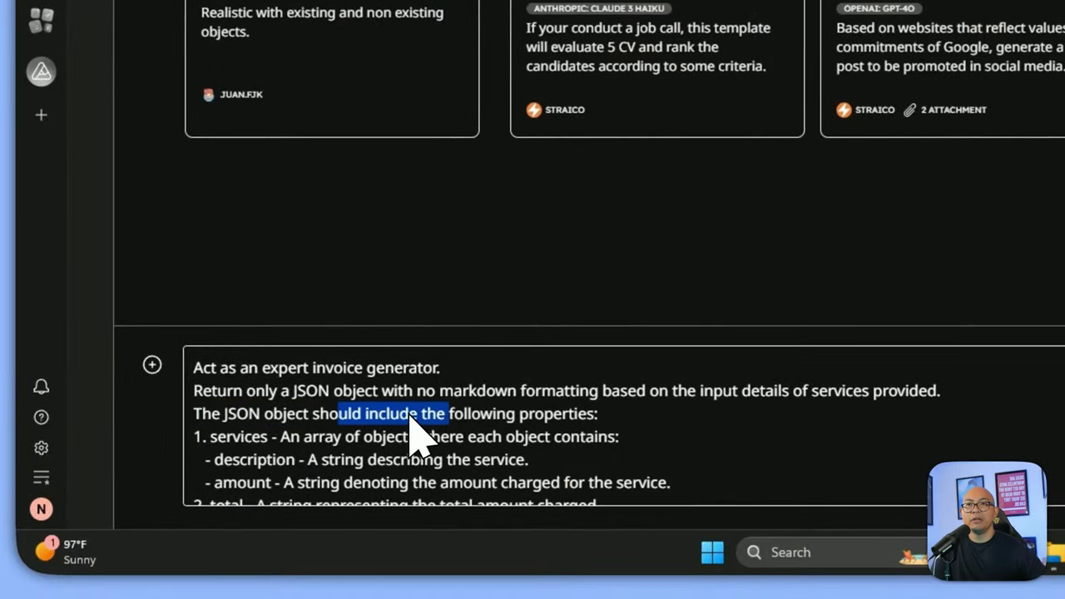
pyautogui.scroll(-2, 305, 435)
pyautogui.scroll(2, 290, 435)
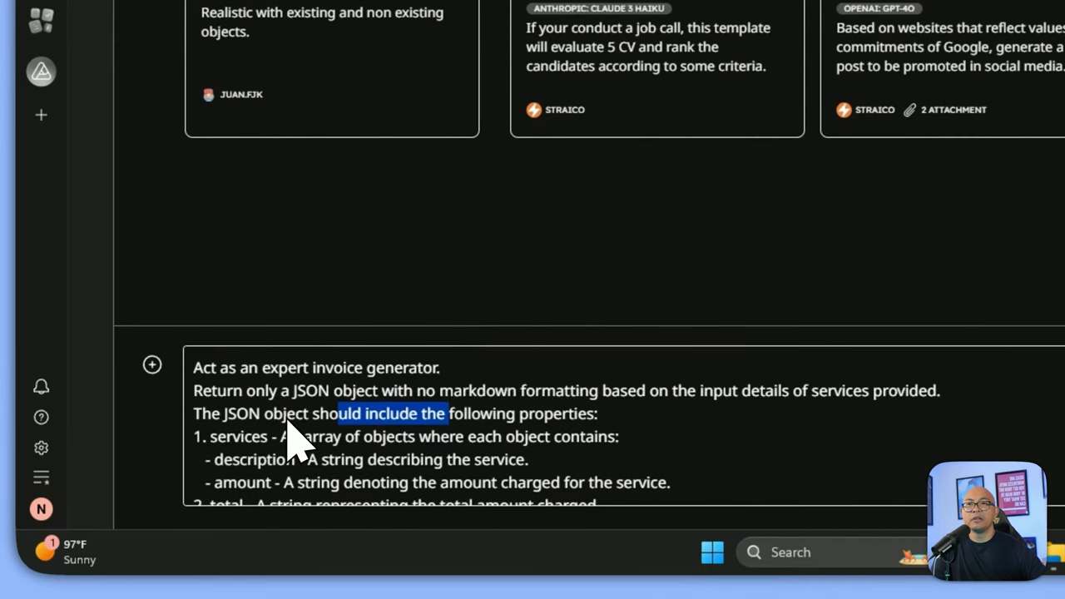
pyautogui.click(283, 444)
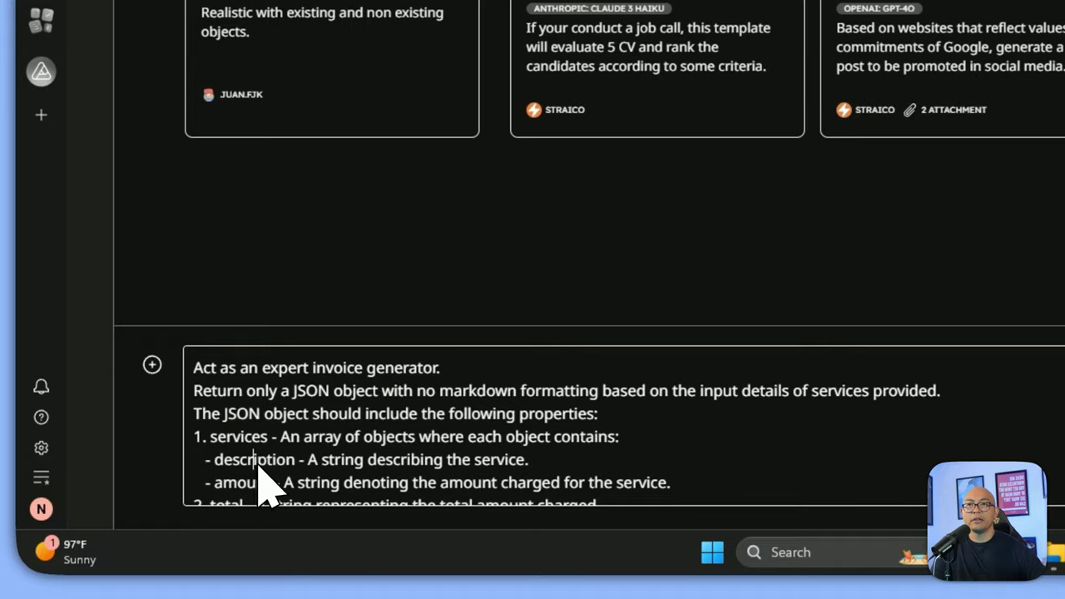
pyautogui.scroll(-2, 275, 472)
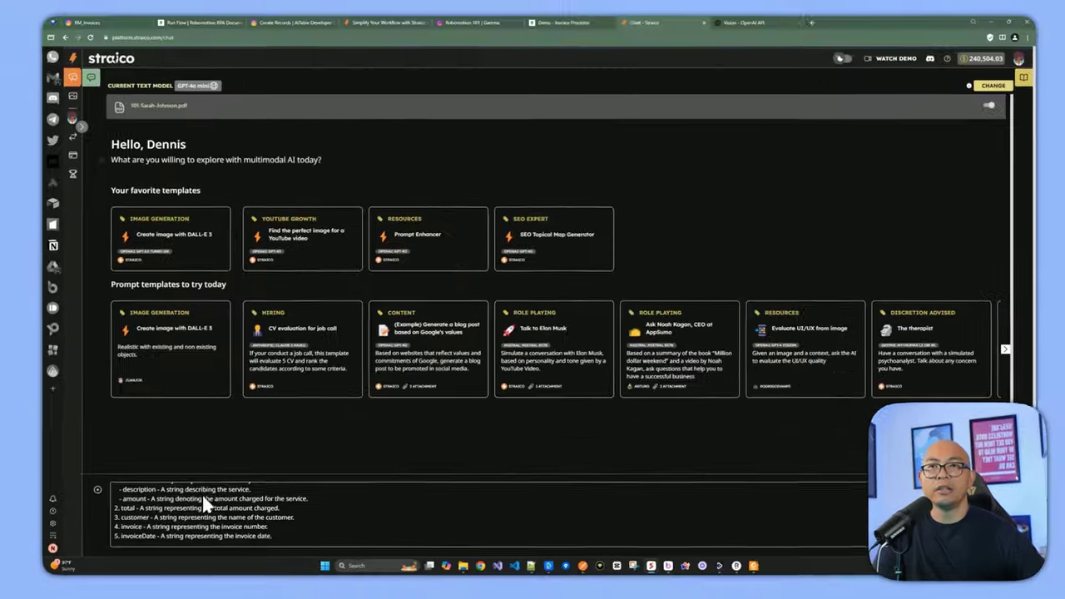
pyautogui.moveTo(155, 499)
pyautogui.mouseDown()
pyautogui.moveTo(131, 509)
pyautogui.moveTo(176, 503)
pyautogui.mouseUp()
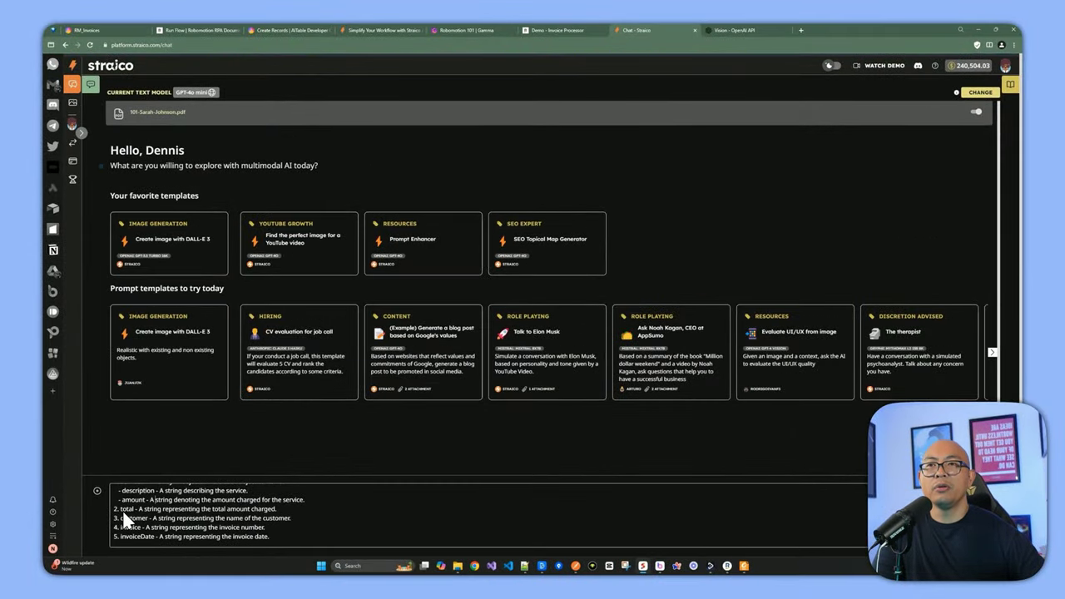
pyautogui.scroll(2, 149, 520)
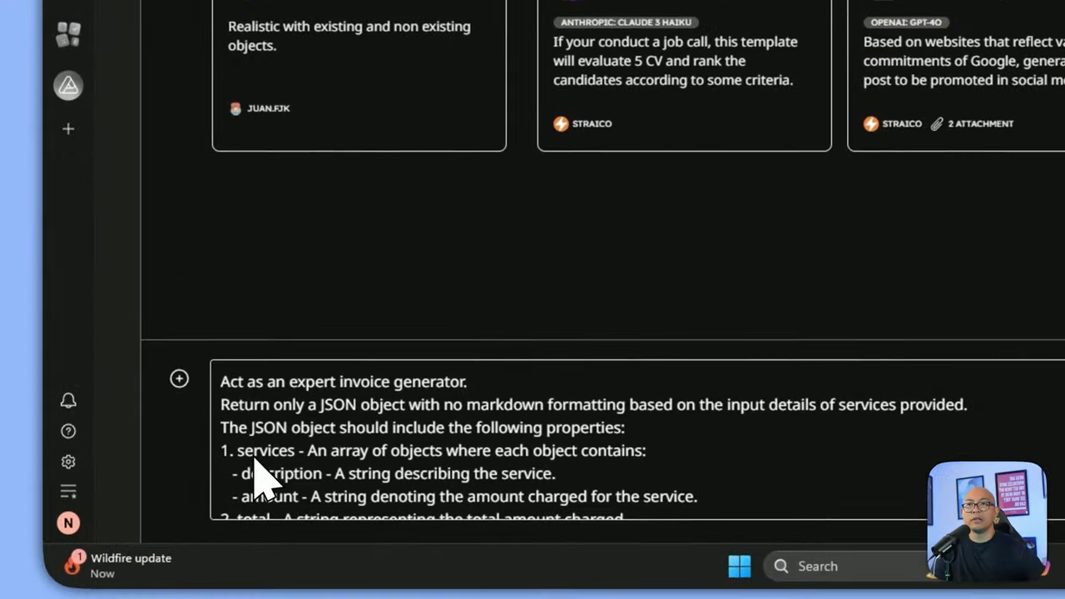
pyautogui.scroll(-1, 129, 531)
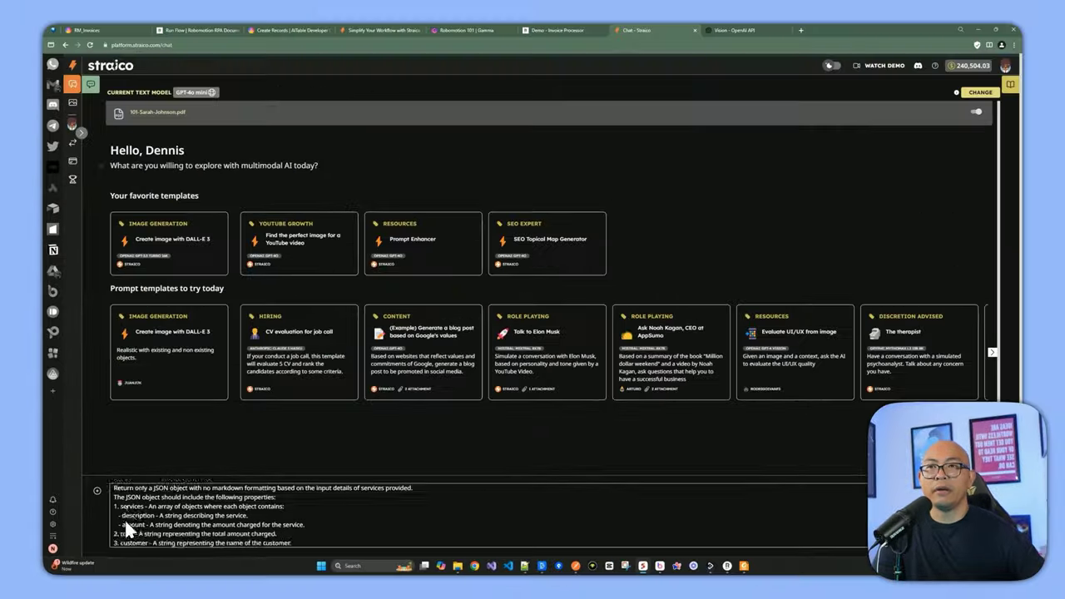
pyautogui.scroll(1, 254, 486)
pyautogui.scroll(-2, 254, 487)
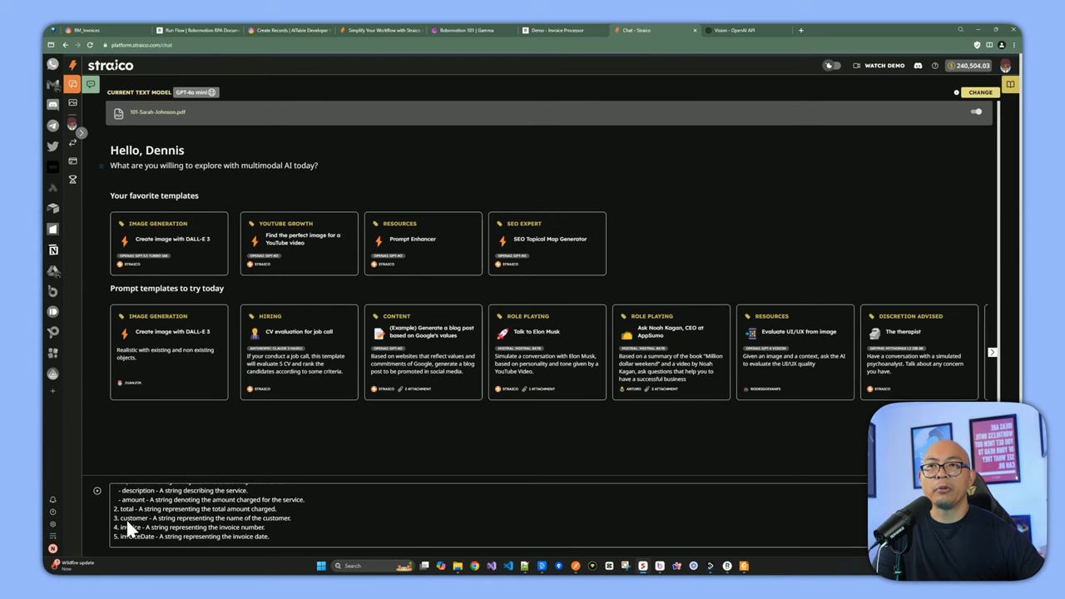
# - Check the prompt's customer, invoice and invoiceDate properties and submit it to GPT-4o mini with the attached PDF
pyautogui.click(126, 527)
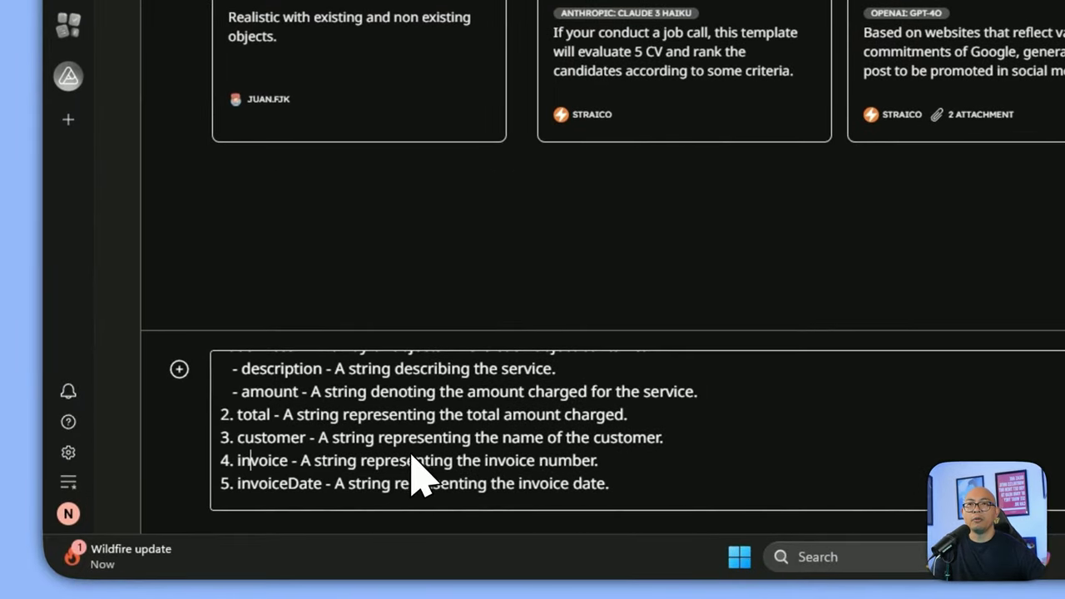
pyautogui.moveTo(608, 462); pyautogui.dragTo(429, 460)
pyautogui.click(306, 470)
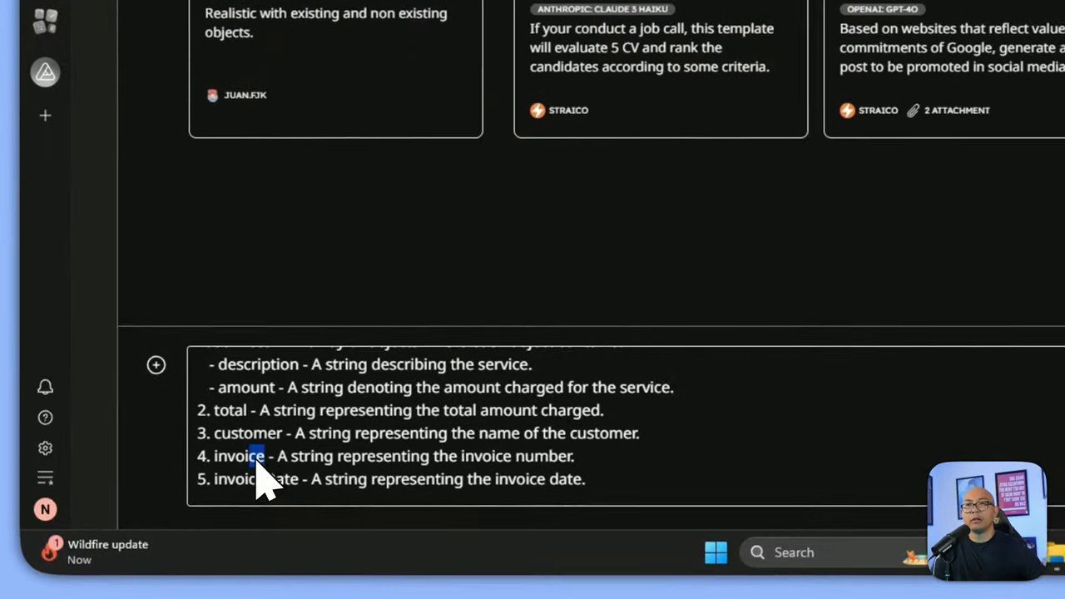
pyautogui.moveTo(134, 528); pyautogui.dragTo(141, 528)
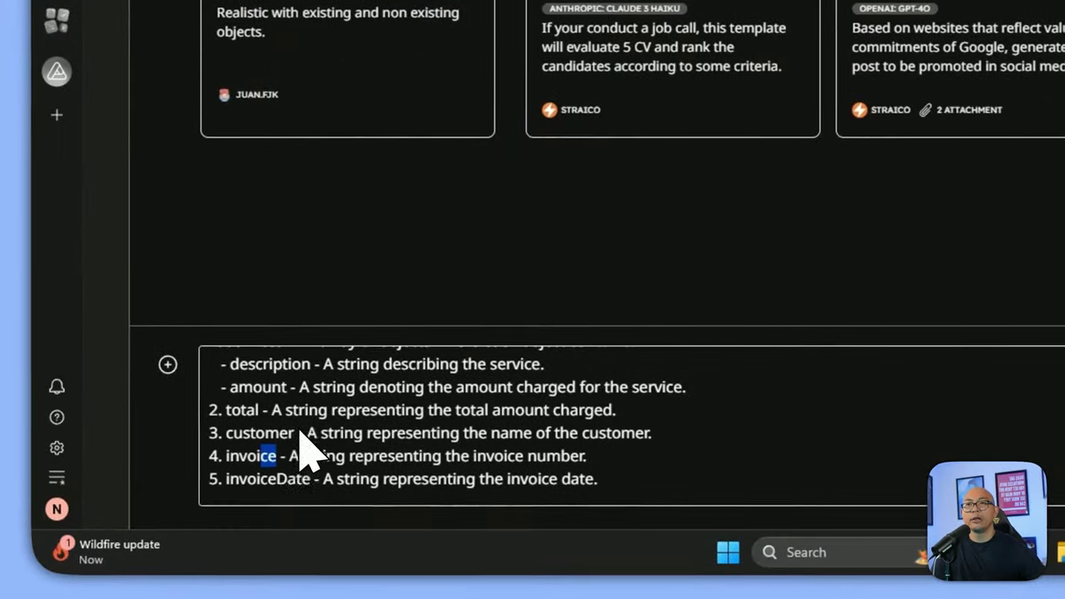
pyautogui.click(278, 440)
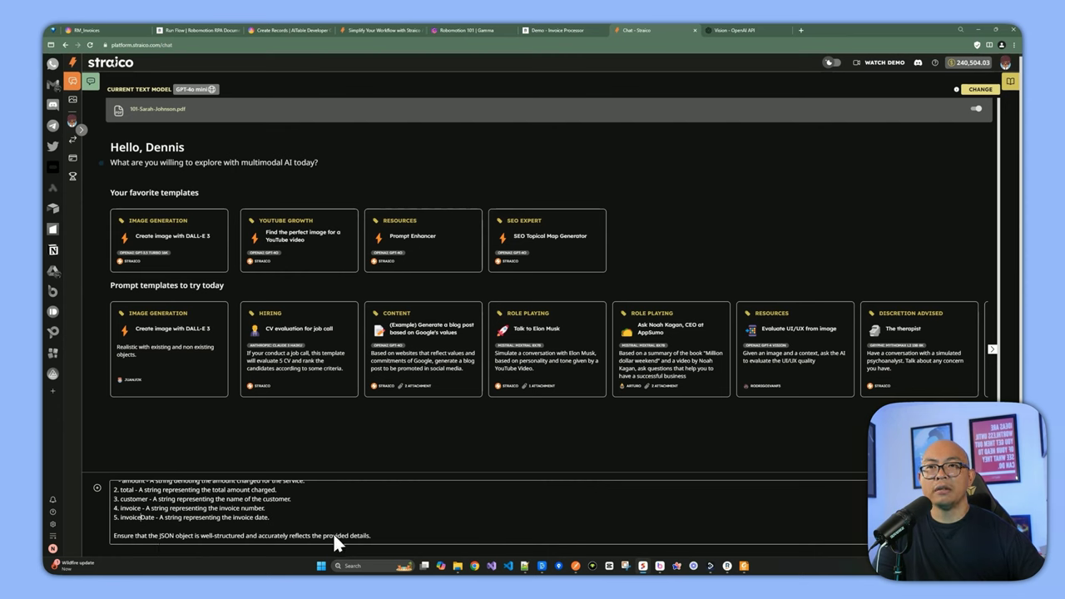
pyautogui.press('Return')
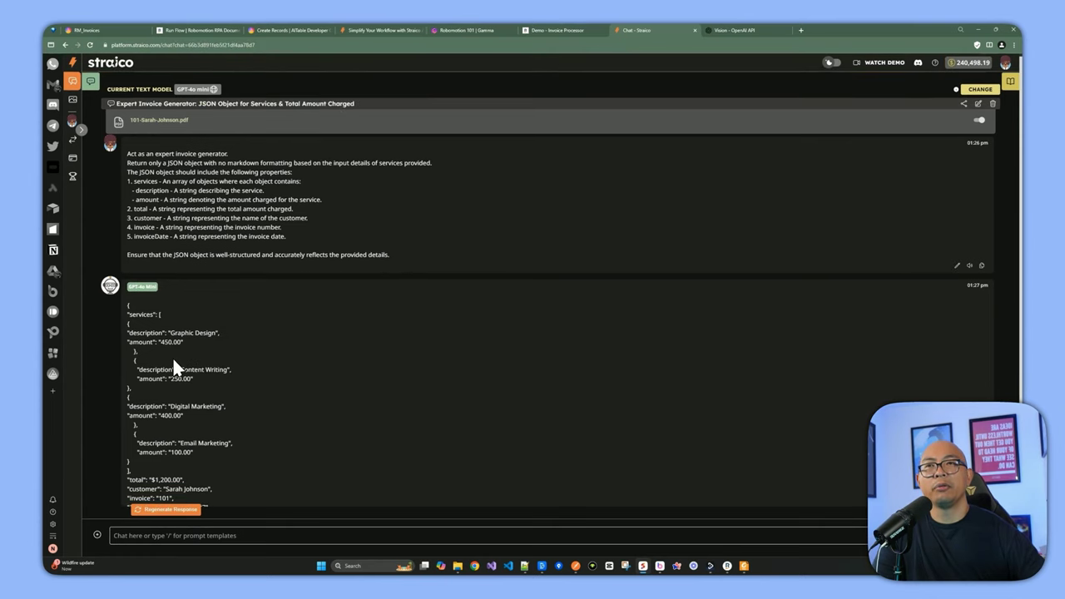
# - Review the chat's JSON response, checking the services array, total, customer, invoice and invoiceDate properties
pyautogui.scroll(-1, 203, 366)
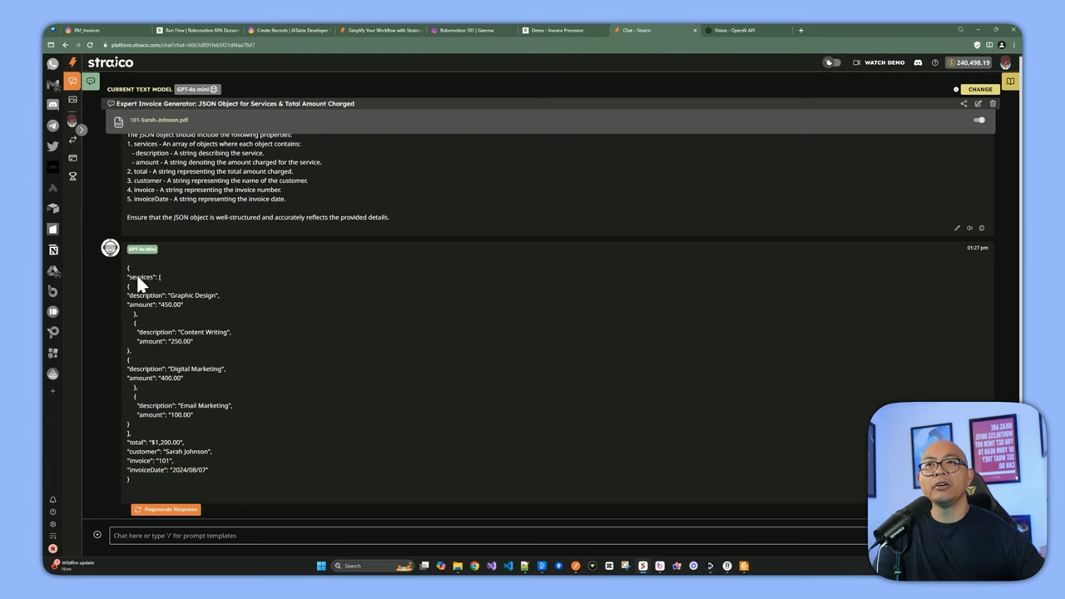
pyautogui.moveTo(131, 479); pyautogui.dragTo(132, 264)
pyautogui.click(174, 304)
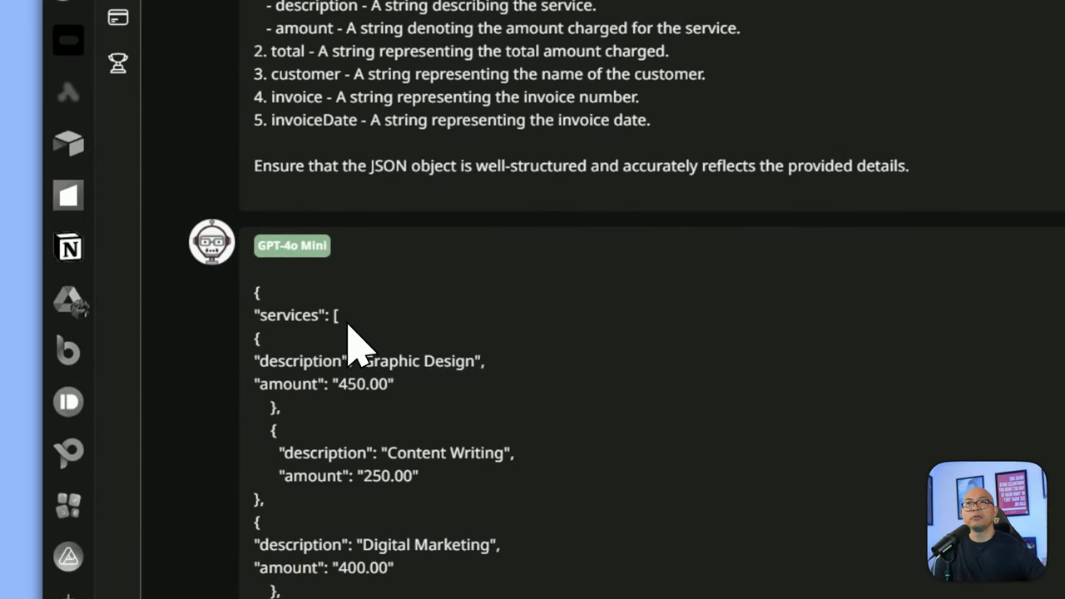
pyautogui.moveTo(348, 323); pyautogui.dragTo(274, 350)
pyautogui.click(319, 510)
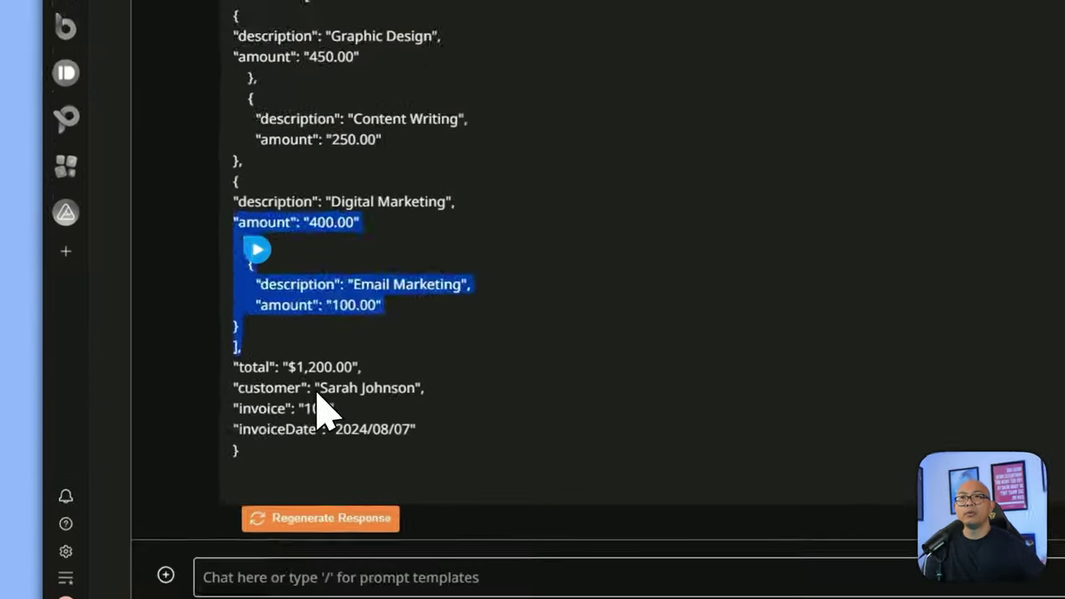
pyautogui.moveTo(164, 452); pyautogui.dragTo(202, 451)
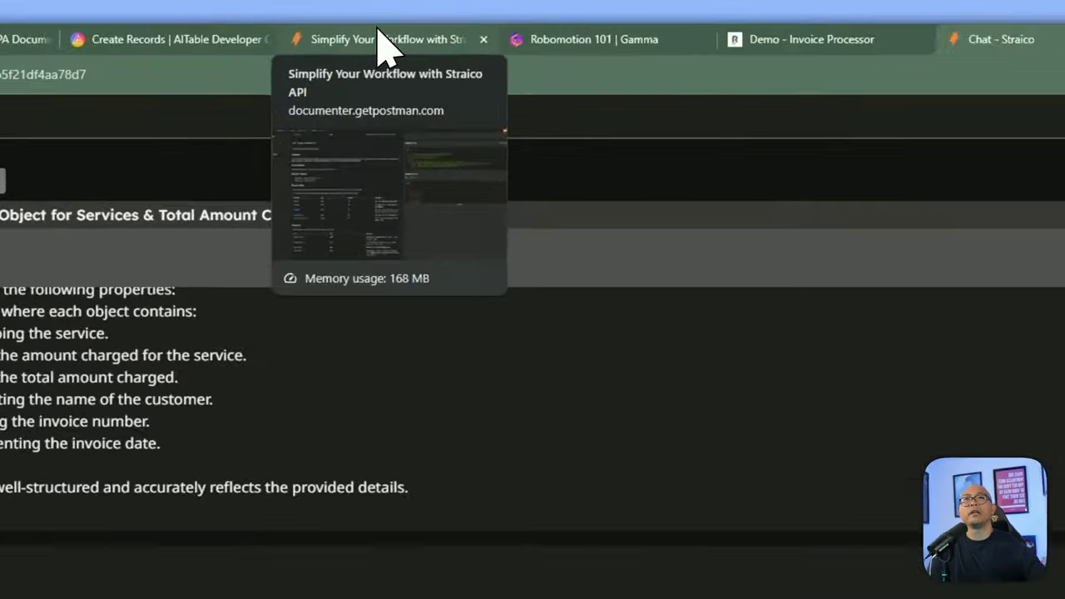
# - Switch to the Straico API documentation and read the Prompt completion (v.1) endpoint's overview, authentication and request headers
pyautogui.click(378, 30)
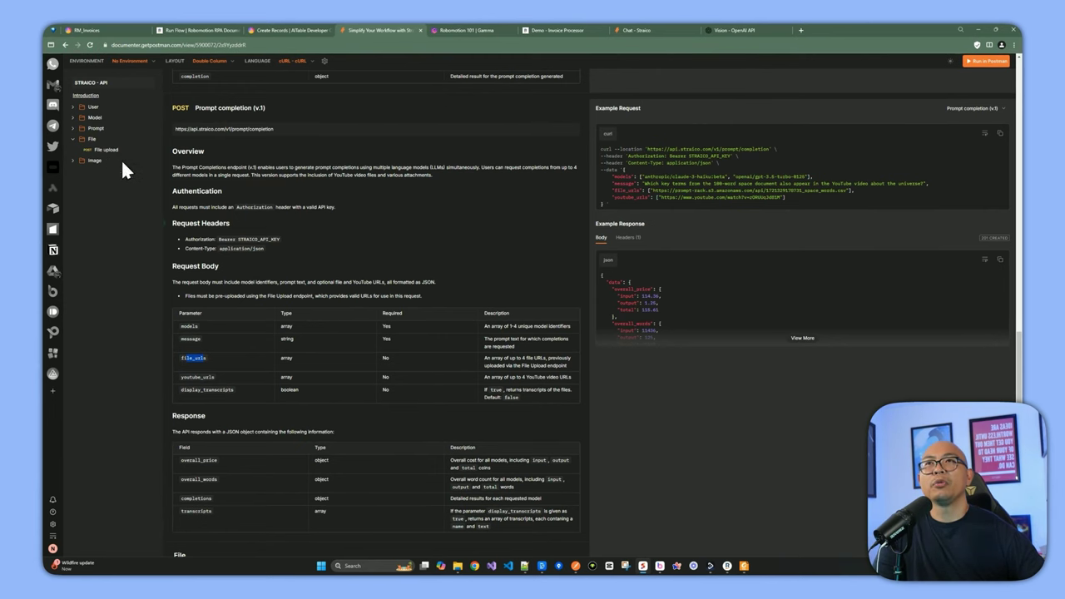
pyautogui.scroll(1, 247, 258)
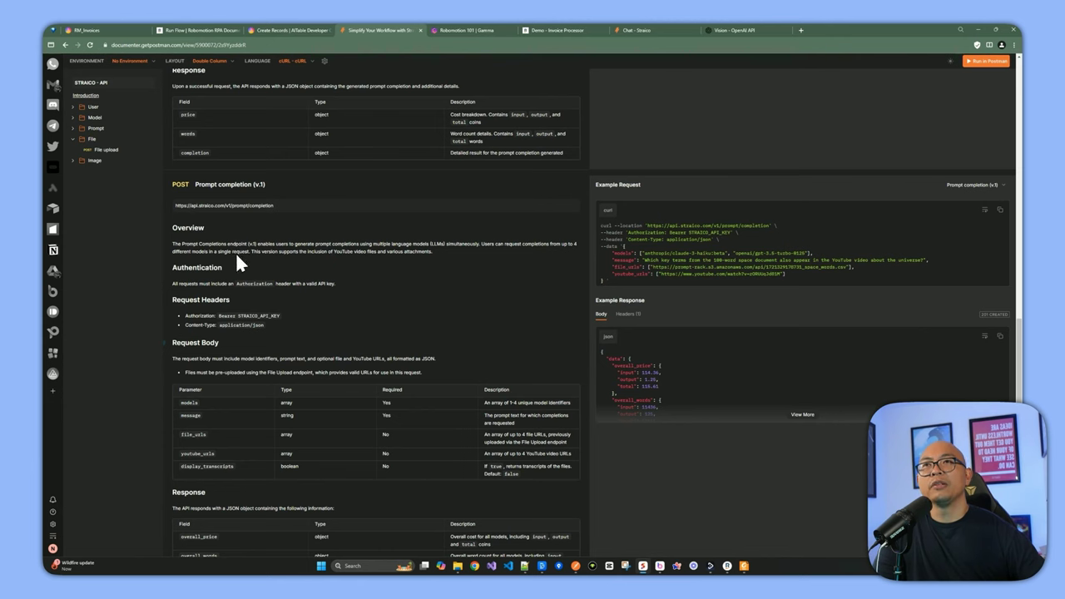
pyautogui.scroll(1, 302, 311)
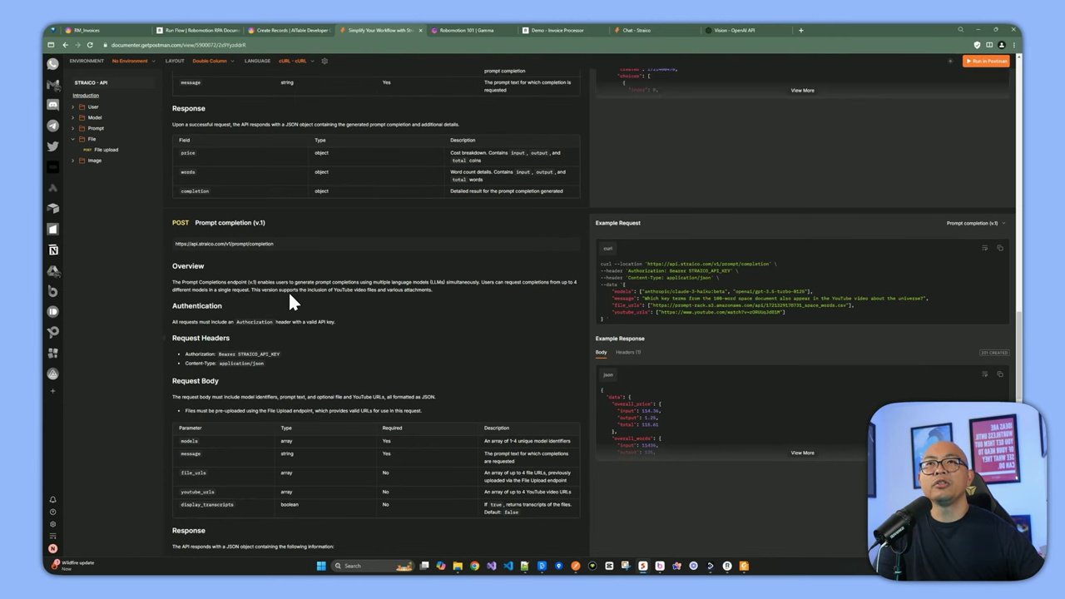
pyautogui.scroll(-1, 288, 294)
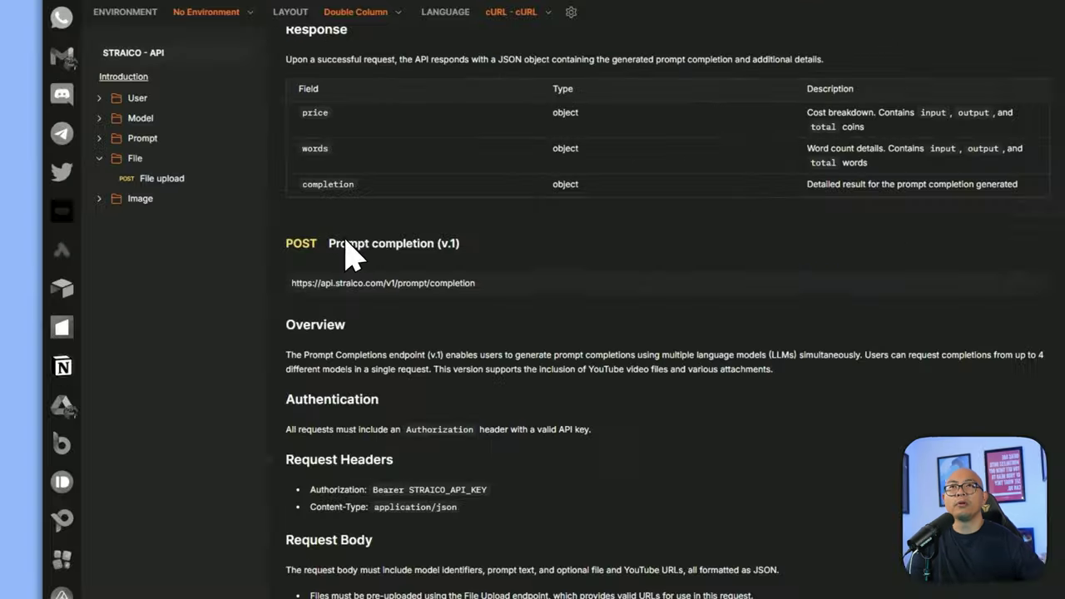
pyautogui.moveTo(196, 184); pyautogui.dragTo(225, 184)
pyautogui.click(237, 311)
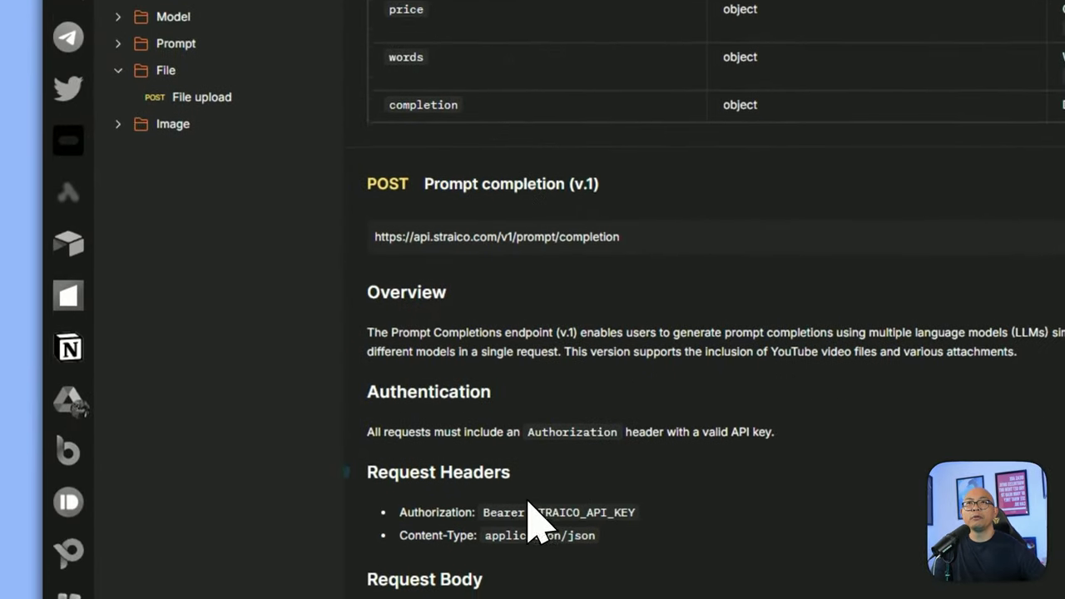
pyautogui.scroll(-5, 499, 523)
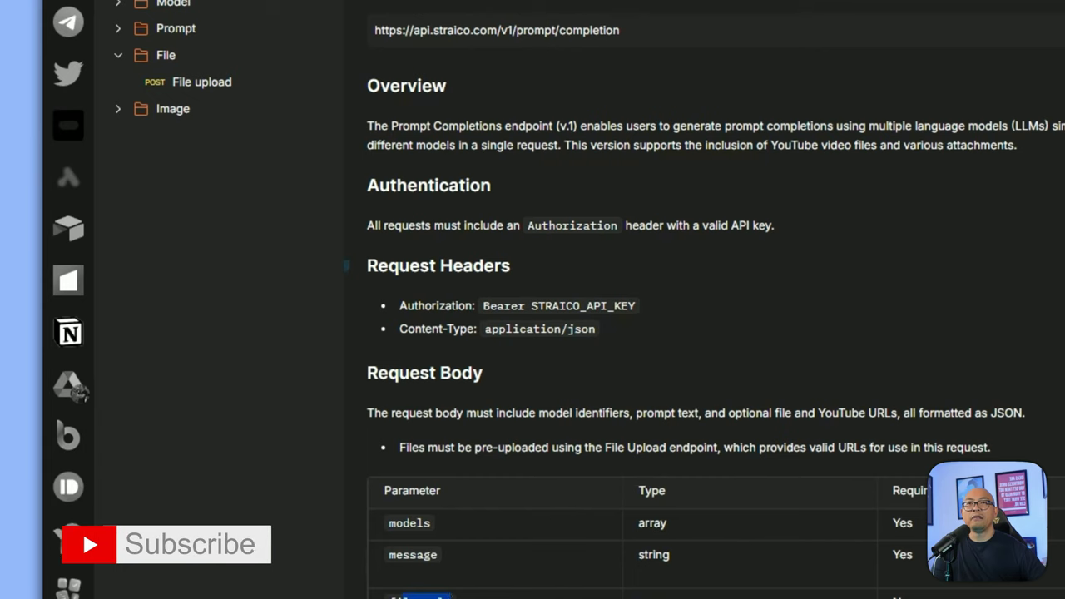
# - Examine the file_urls, models and message parameters in the Prompt completion (v.1) request body table
pyautogui.moveTo(657, 347); pyautogui.dragTo(593, 349)
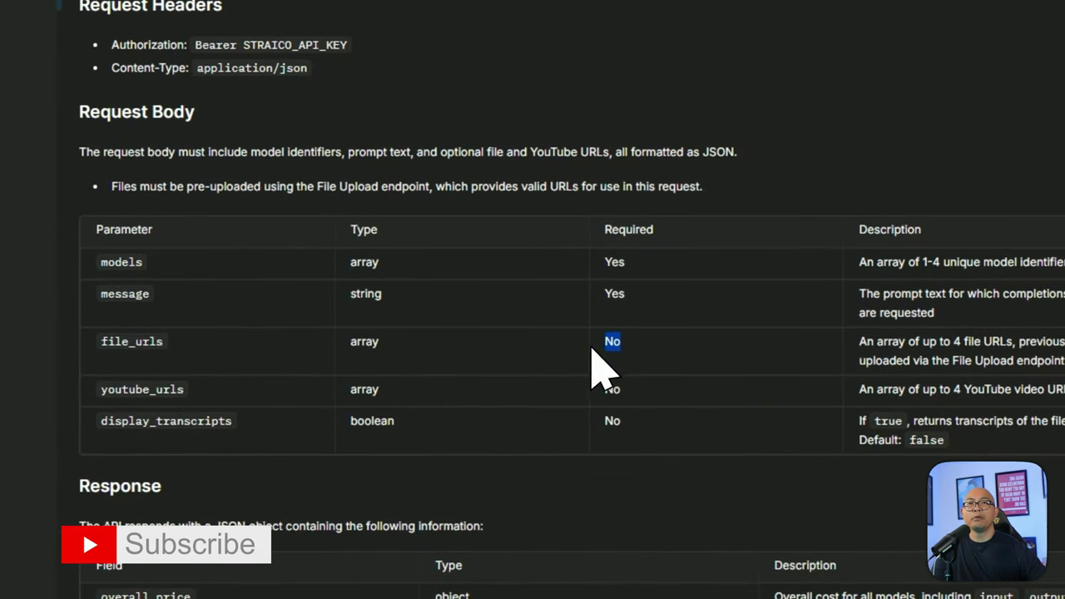
pyautogui.moveTo(352, 345); pyautogui.dragTo(374, 348)
pyautogui.moveTo(892, 341); pyautogui.dragTo(993, 349)
pyautogui.click(574, 333)
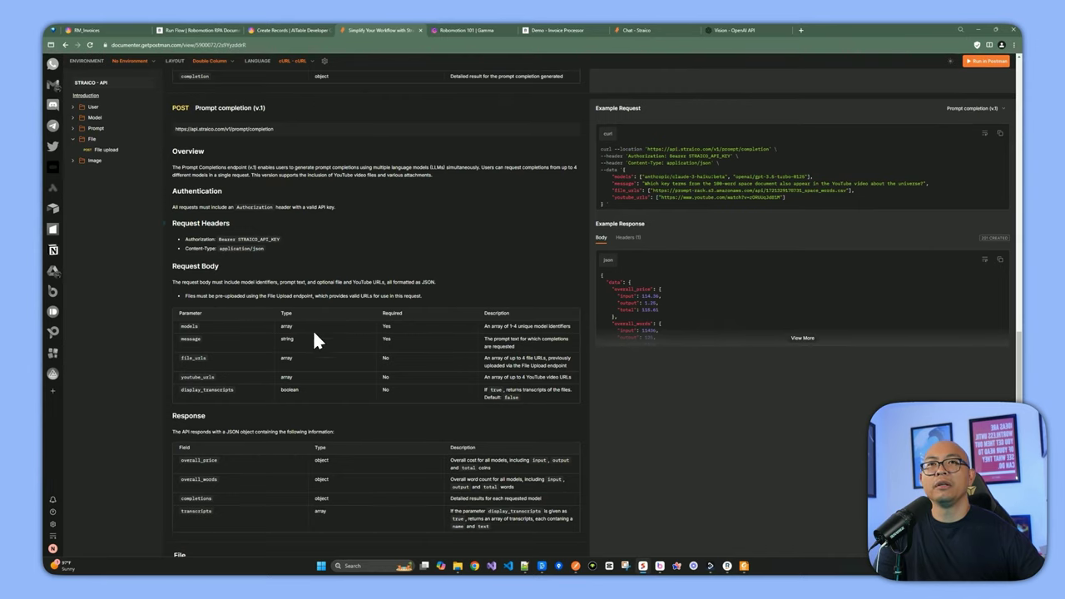
pyautogui.doubleClick(189, 327)
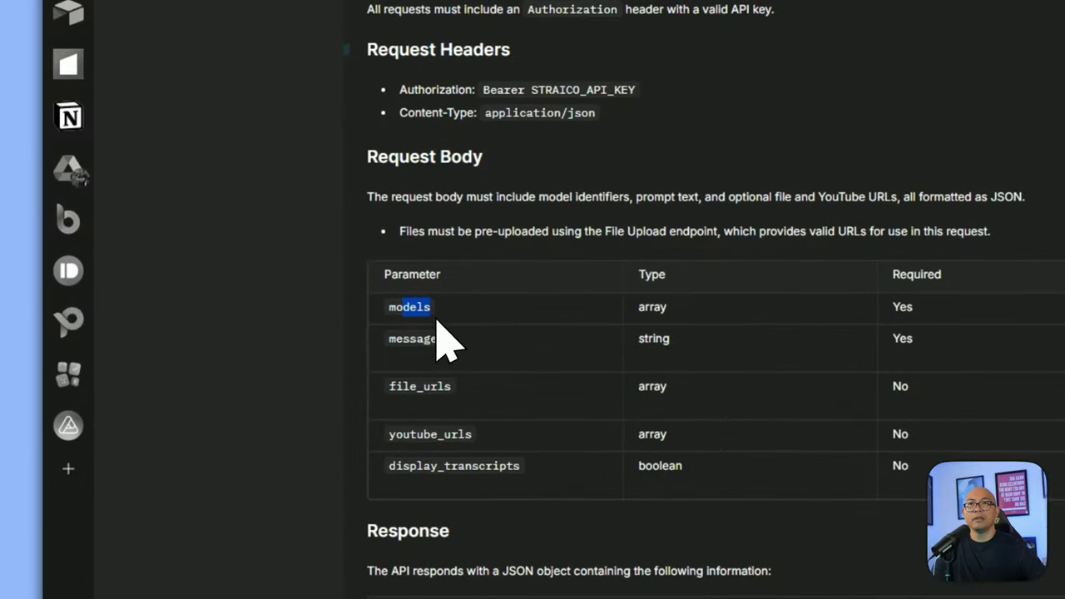
pyautogui.moveTo(189, 339); pyautogui.dragTo(195, 338)
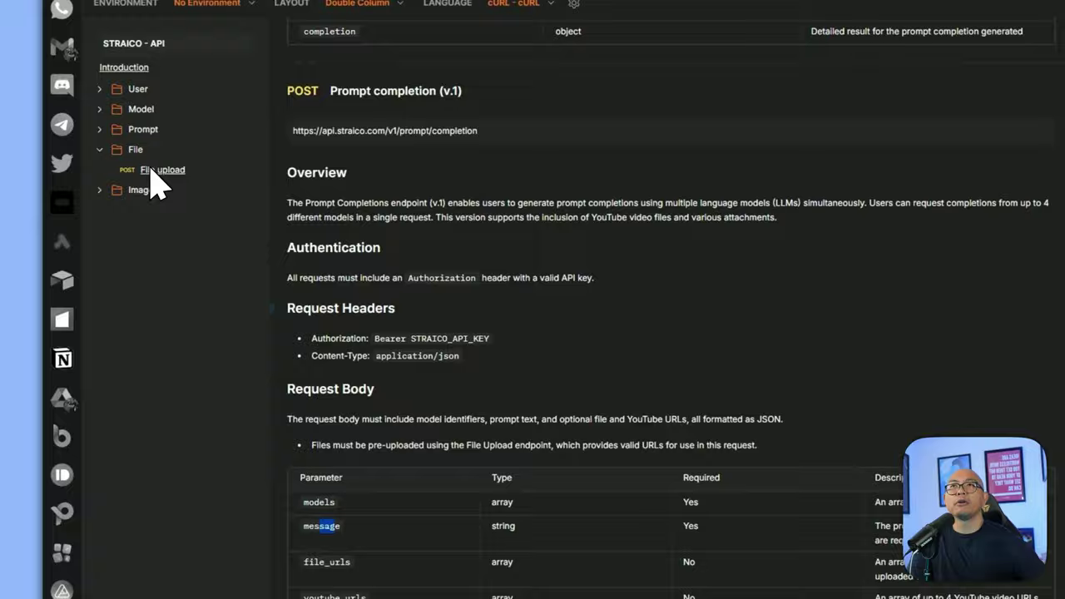
# - Open the File upload endpoint documentation and examine its overview, file request parameter and url response field
pyautogui.click(103, 148)
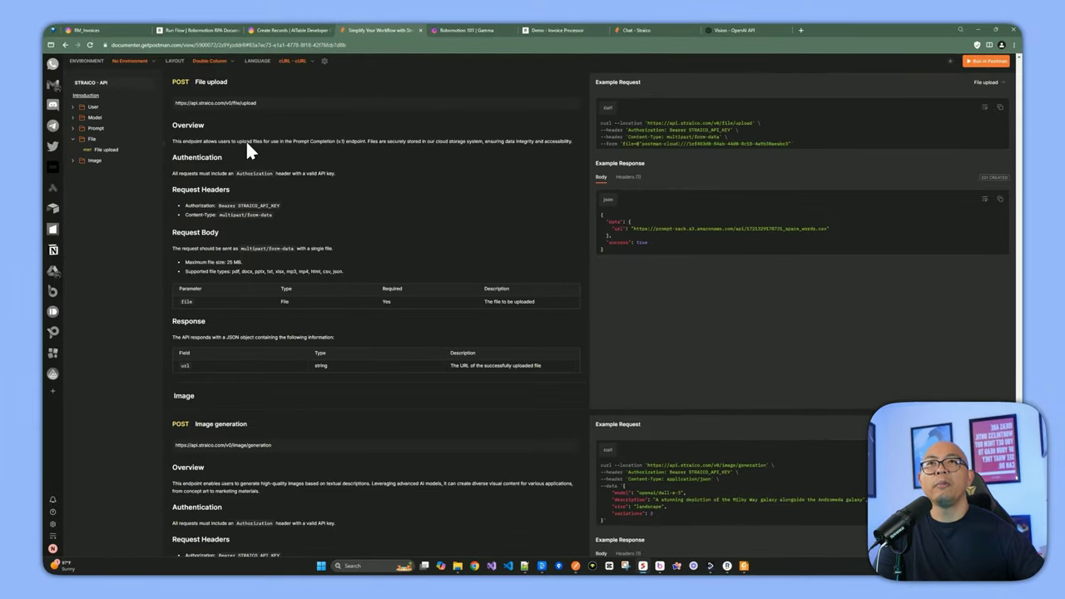
pyautogui.moveTo(310, 141); pyautogui.dragTo(356, 147)
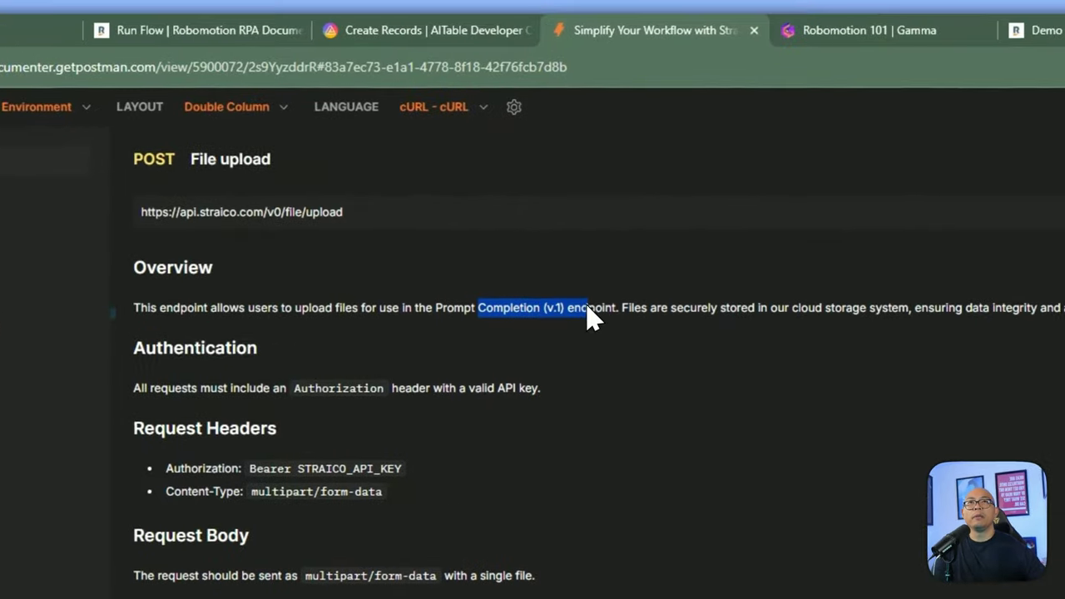
pyautogui.scroll(-5, 547, 405)
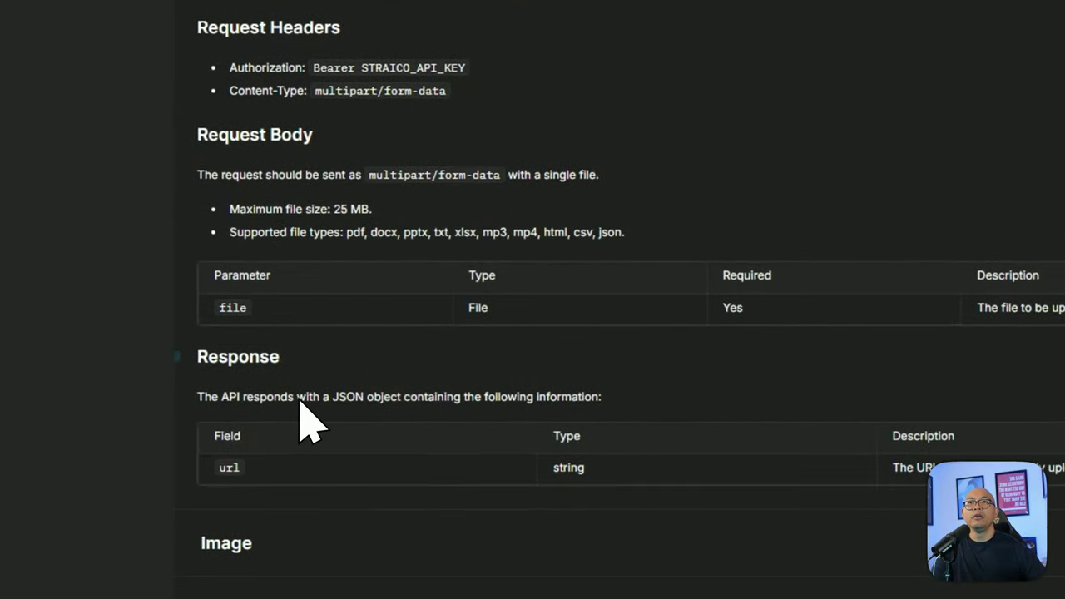
pyautogui.moveTo(263, 135); pyautogui.dragTo(271, 135)
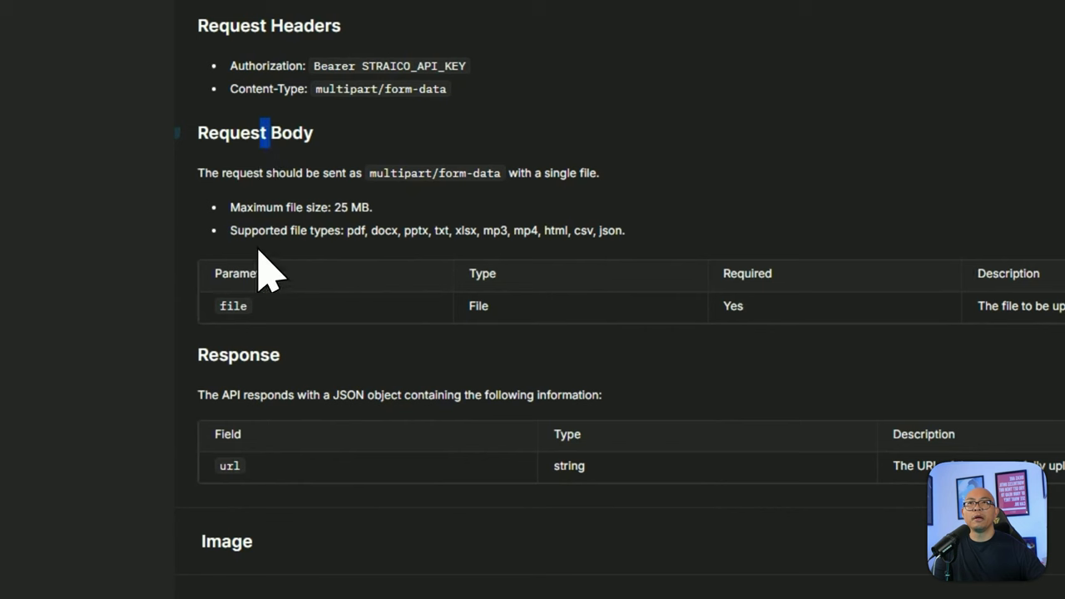
pyautogui.click(241, 305)
pyautogui.doubleClick(481, 306)
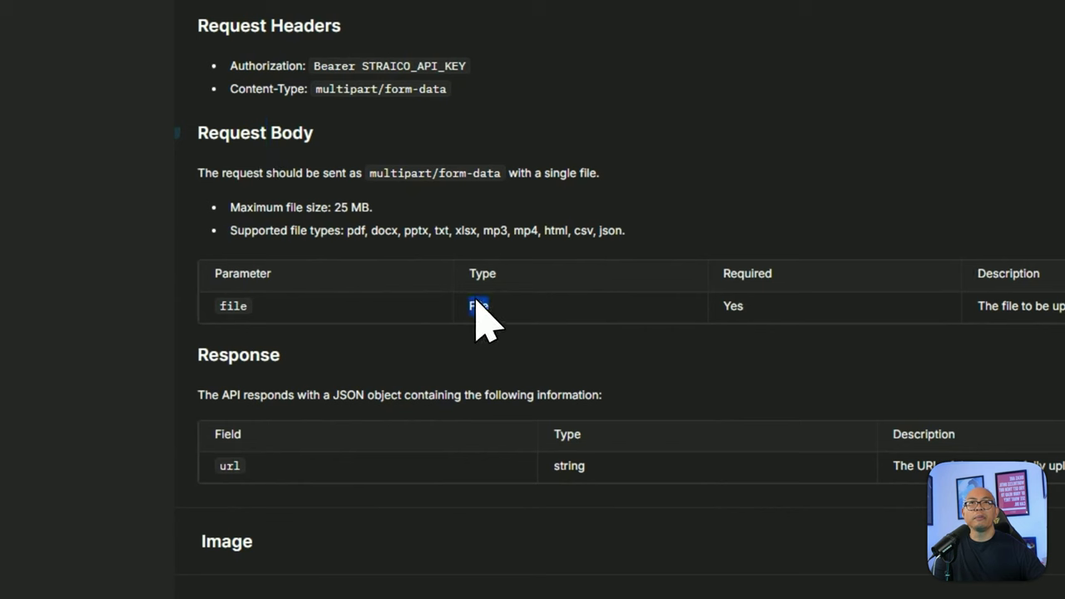
pyautogui.click(267, 485)
pyautogui.scroll(-2, 267, 483)
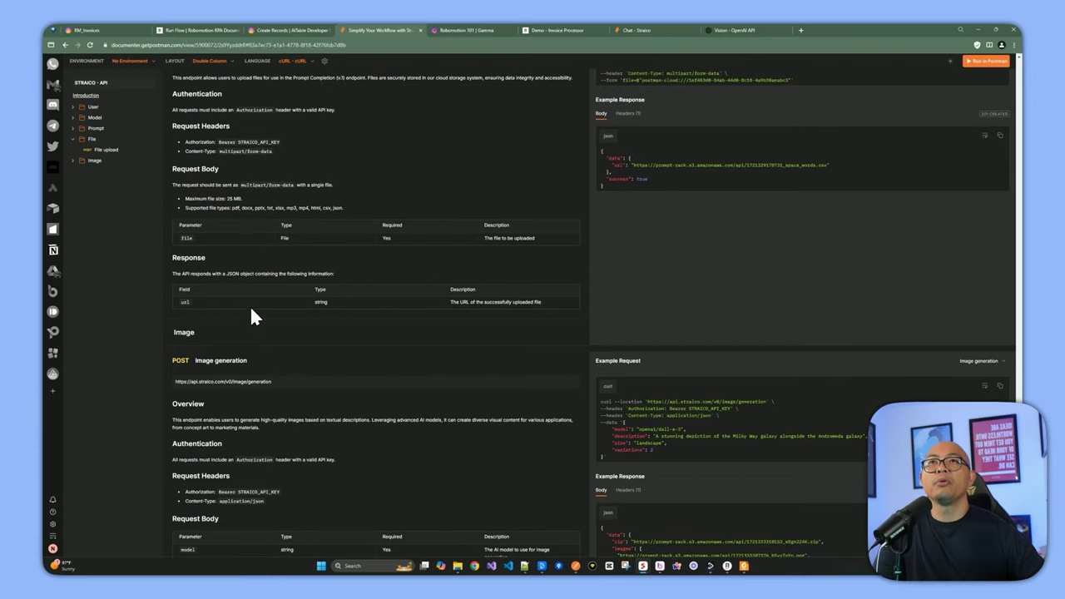
# - Check the Content-Type request header of the File upload endpoint and look over the neighbouring sections
pyautogui.scroll(3, 221, 253)
pyautogui.moveTo(192, 231); pyautogui.dragTo(219, 235)
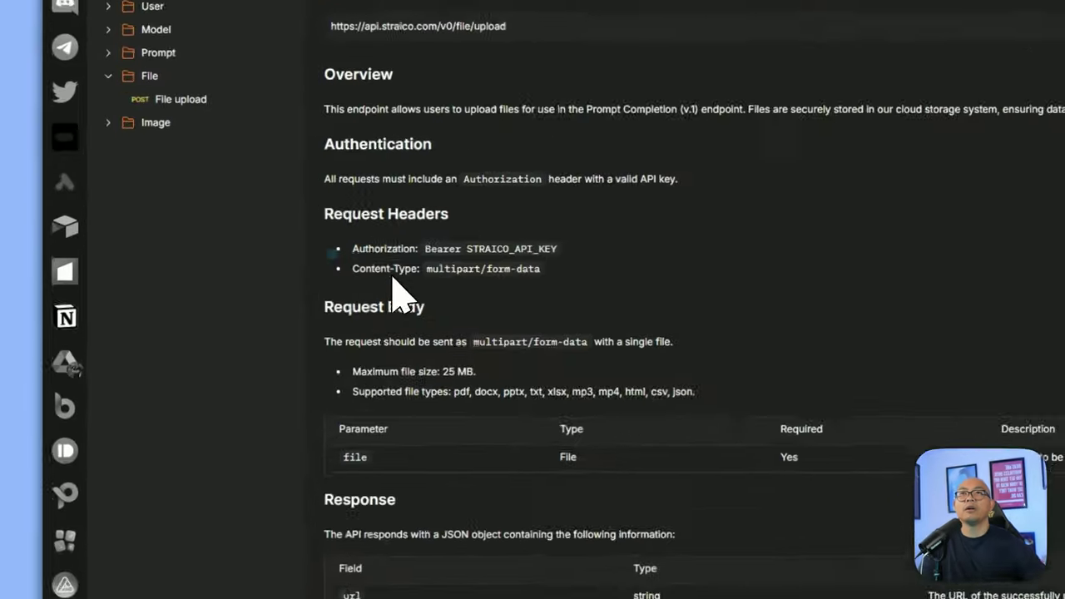
pyautogui.moveTo(485, 291); pyautogui.dragTo(623, 321)
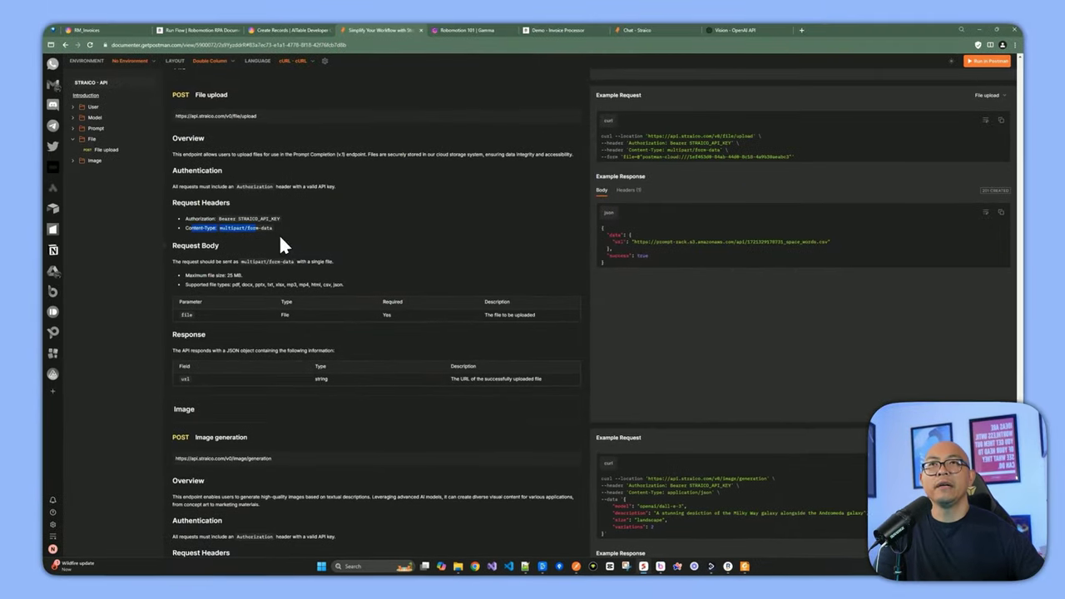
pyautogui.scroll(-2, 284, 345)
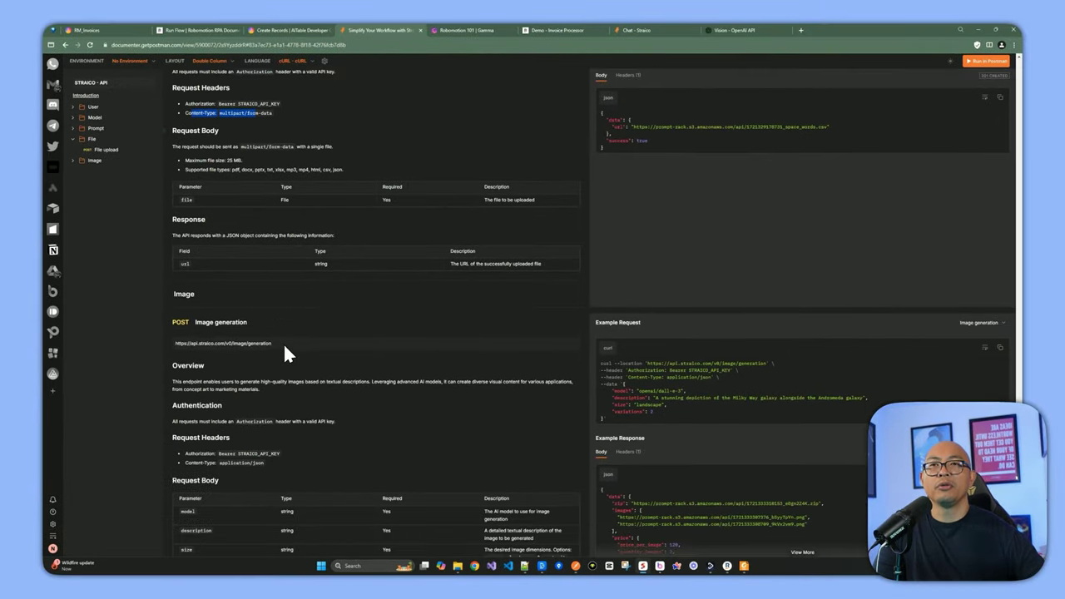
pyautogui.scroll(-1, 284, 354)
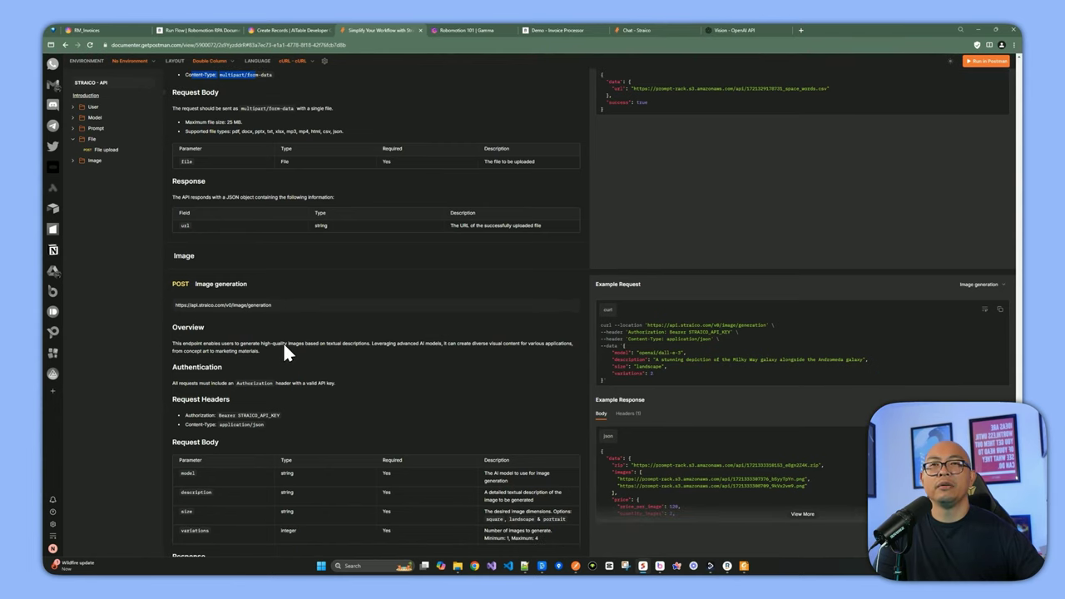
pyautogui.scroll(6, 283, 342)
pyautogui.doubleClick(285, 387)
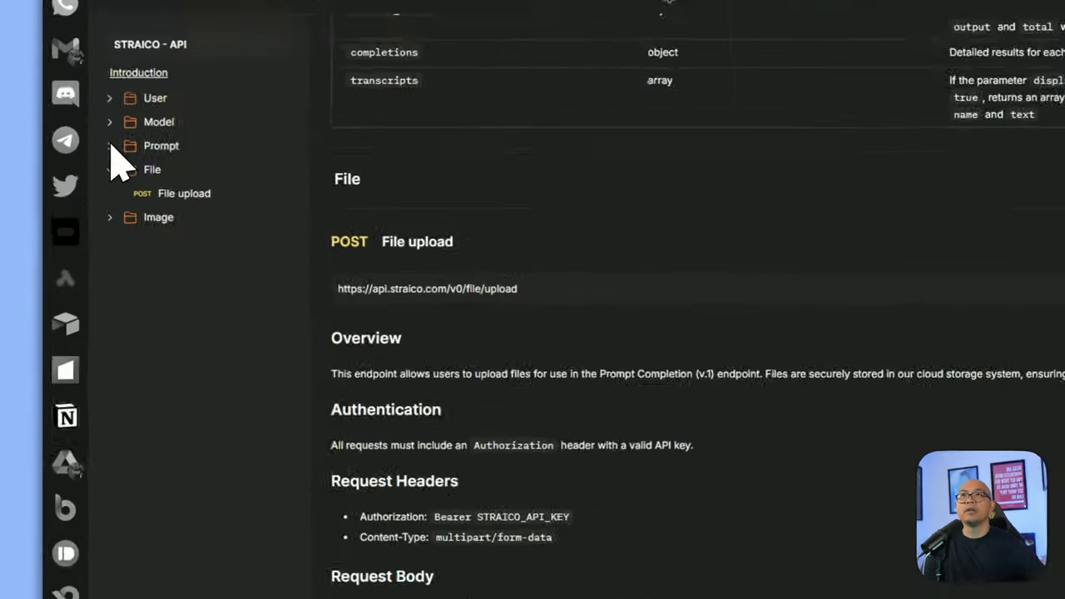
# - Open Prompt completion (v.1) from the Prompt folder and check its file_urls parameter in the request body
pyautogui.click(75, 128)
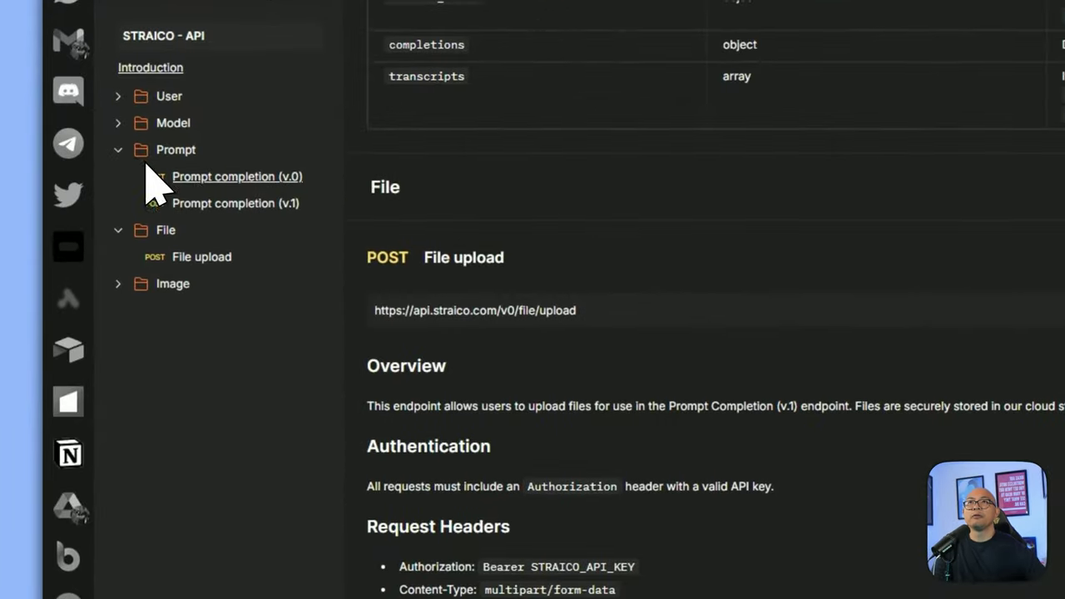
pyautogui.click(114, 150)
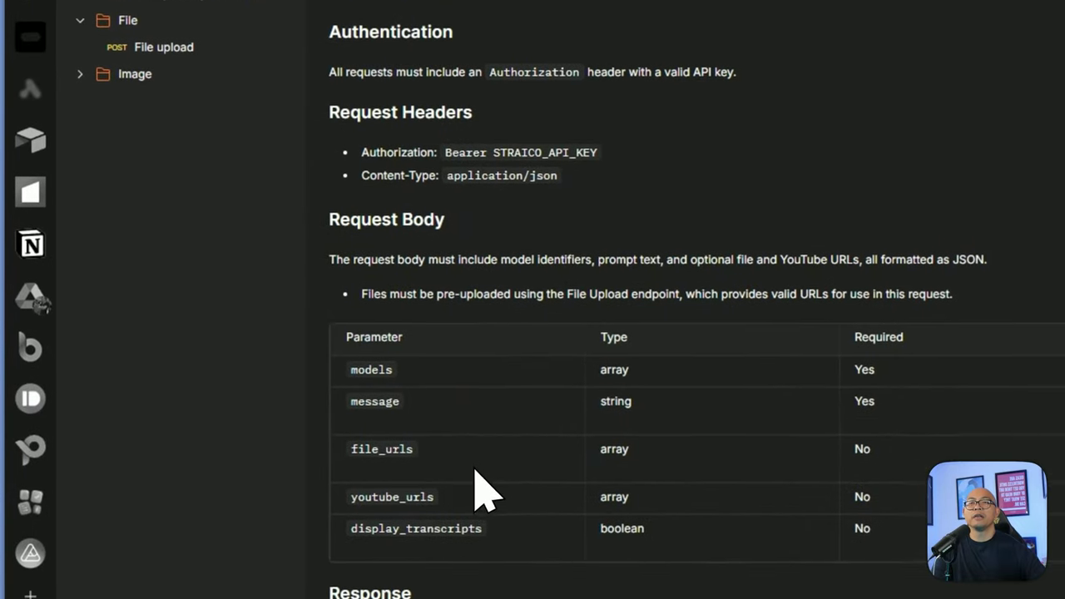
pyautogui.moveTo(379, 448); pyautogui.dragTo(372, 448)
pyautogui.doubleClick(380, 447)
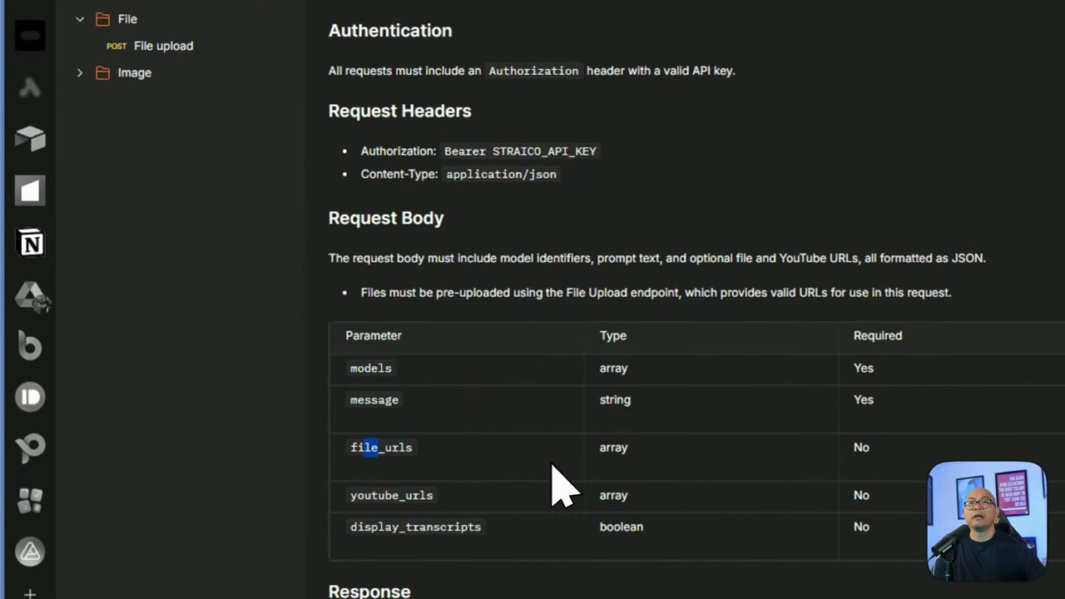
# - Switch to the Robomotion 101 Gamma presentation and highlight the PDF invoice and Straico stages of the automation demo outline
pyautogui.hotkey('ctrl', 'Tab')
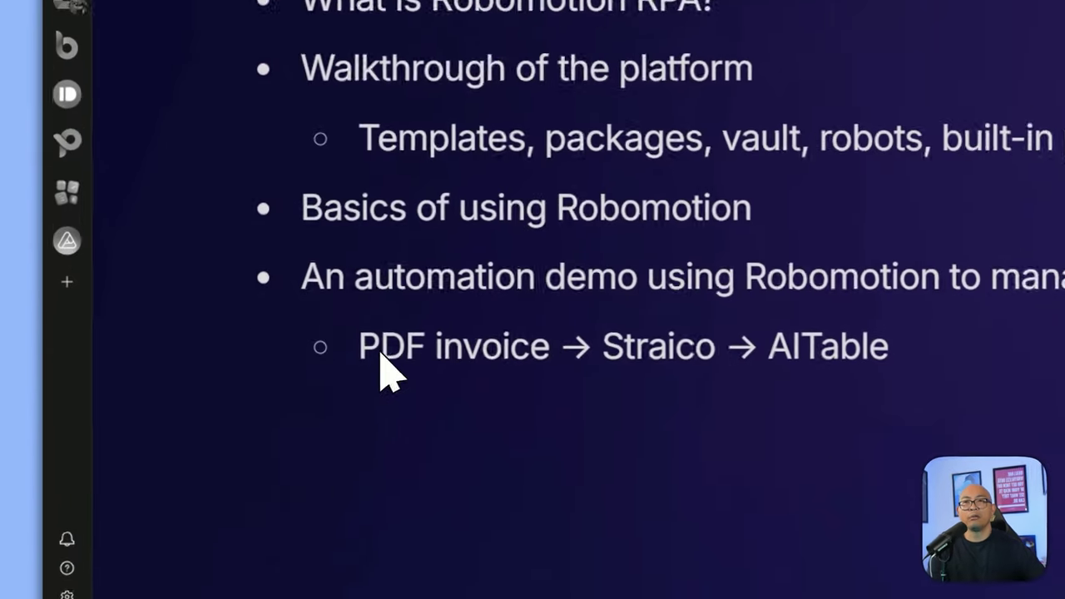
pyautogui.moveTo(185, 421); pyautogui.dragTo(221, 423)
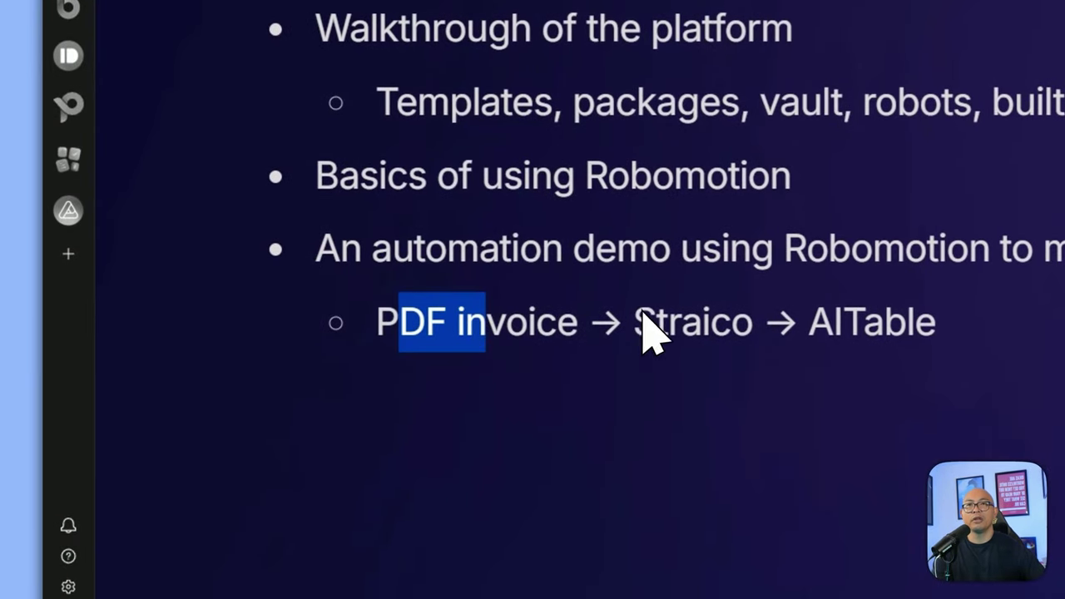
pyautogui.moveTo(636, 323); pyautogui.dragTo(724, 324)
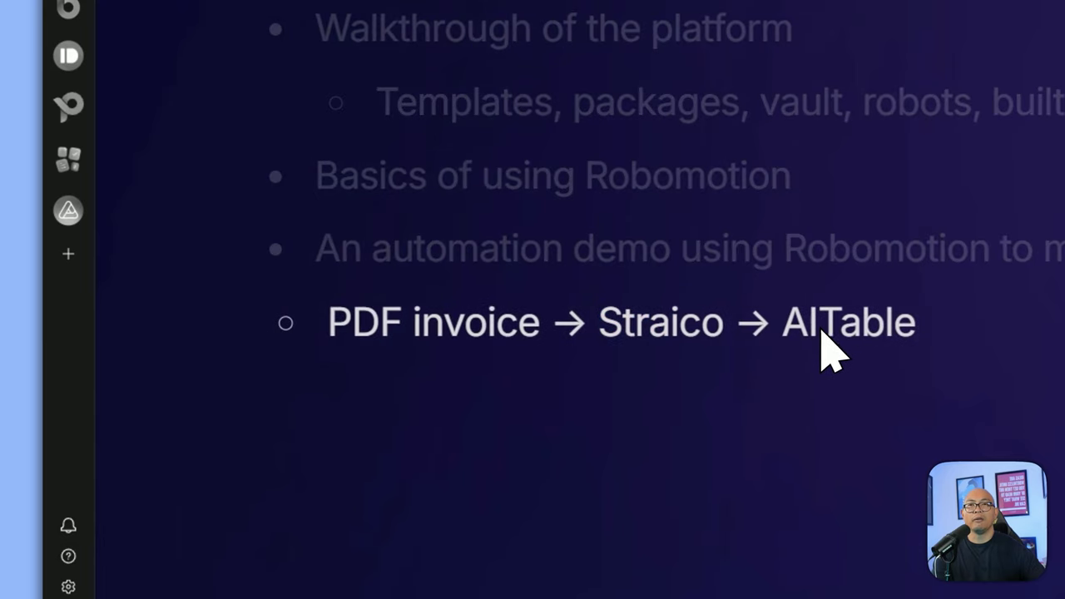